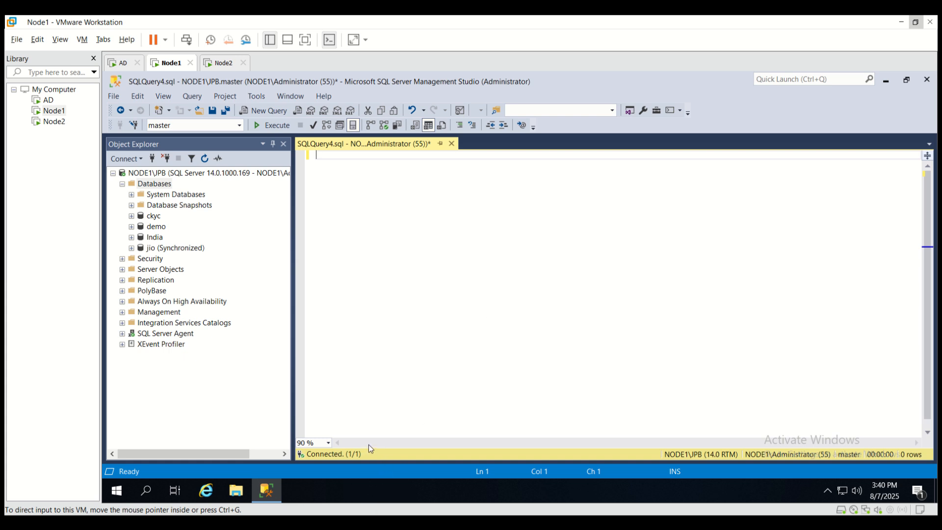
# Write the heading "internal of full backup" in the query editor, preceded by a few blank lines.
pyautogui.press('Return')
pyautogui.press('Return')
pyautogui.press('Return')
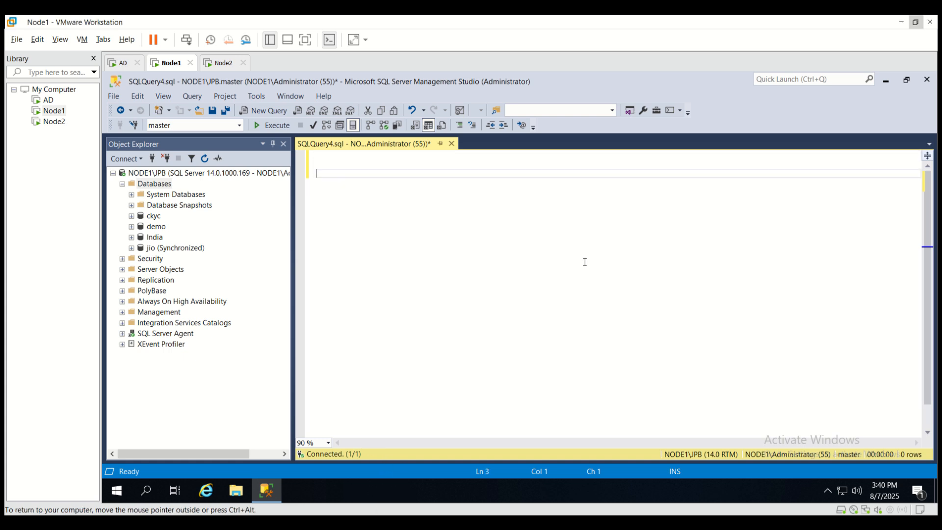
pyautogui.write('inter')
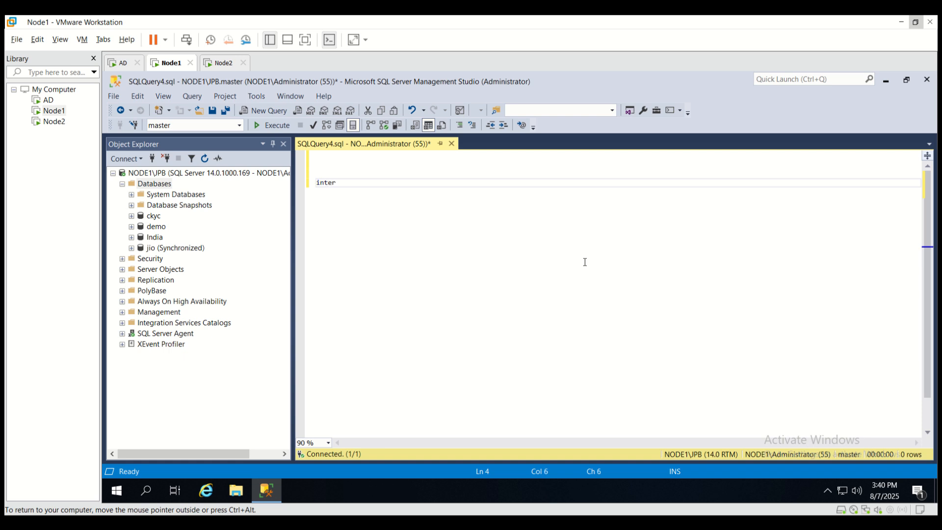
pyautogui.write('nal of full backup')
pyautogui.press('Return')
pyautogui.press('Return')
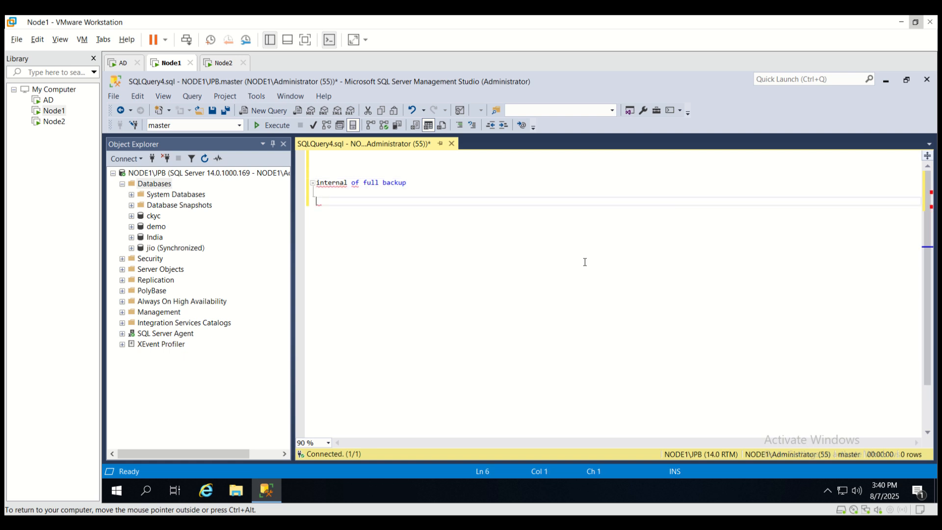
# Add the comment line "-- Checkpoint is ccured" beneath the heading.
pyautogui.write('--')
pyautogui.write('c')
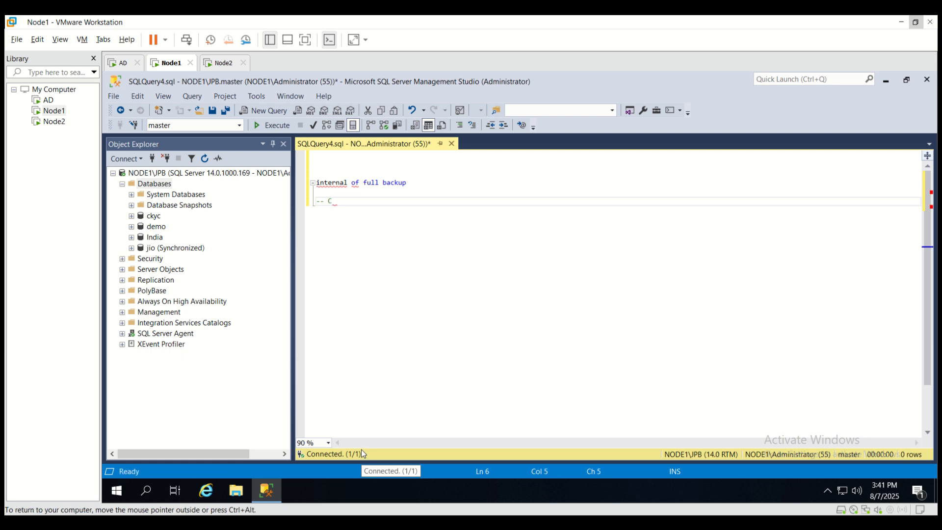
pyautogui.write('heckpoint ')
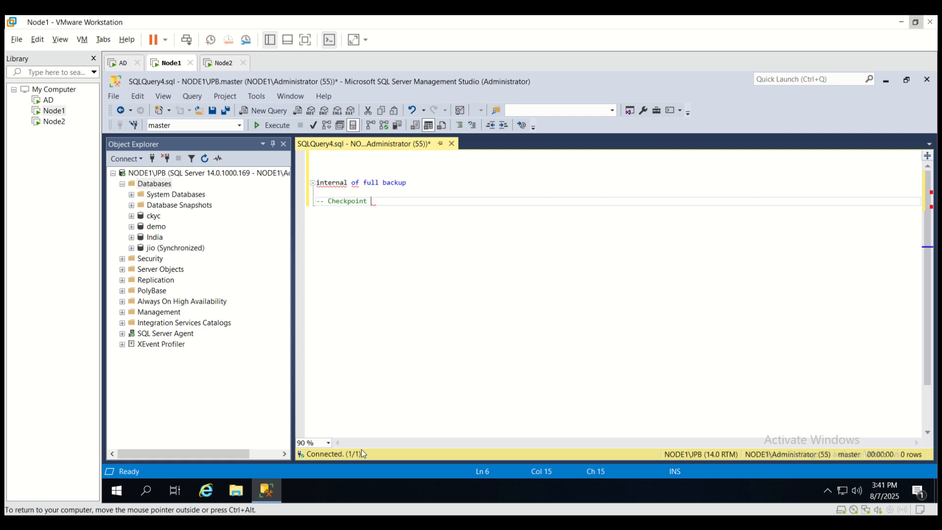
pyautogui.write('is ccured')
pyautogui.press('Return')
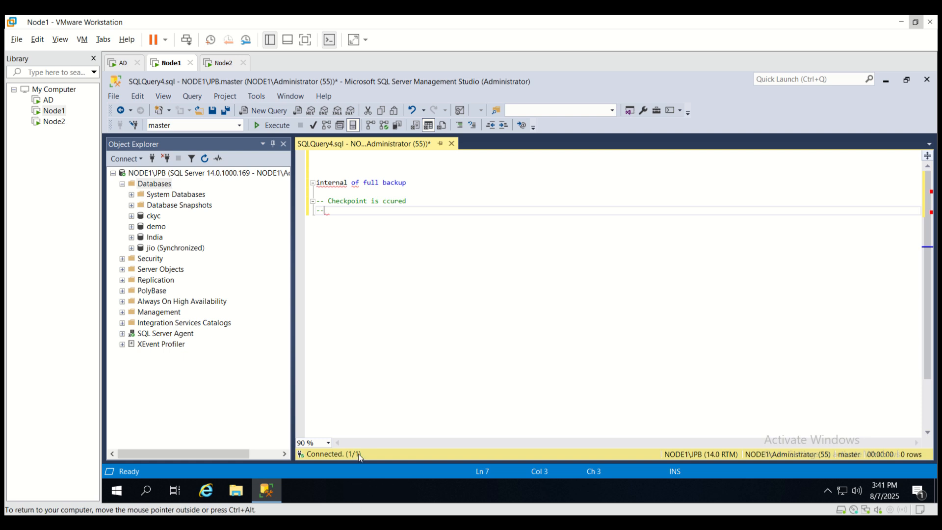
# Add the comment line "--then it take backup of mdf and ldf" beneath the checkpoint note.
pyautogui.write('then ')
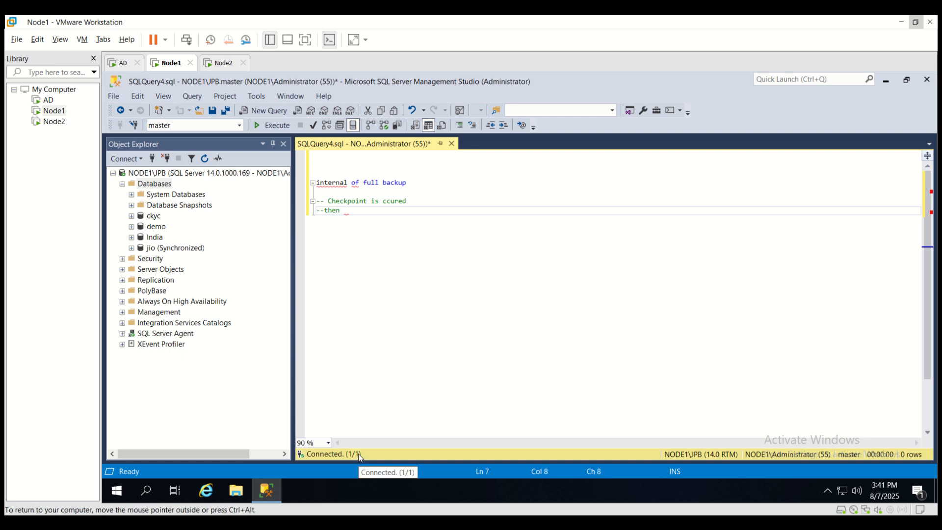
pyautogui.write('it take backup ')
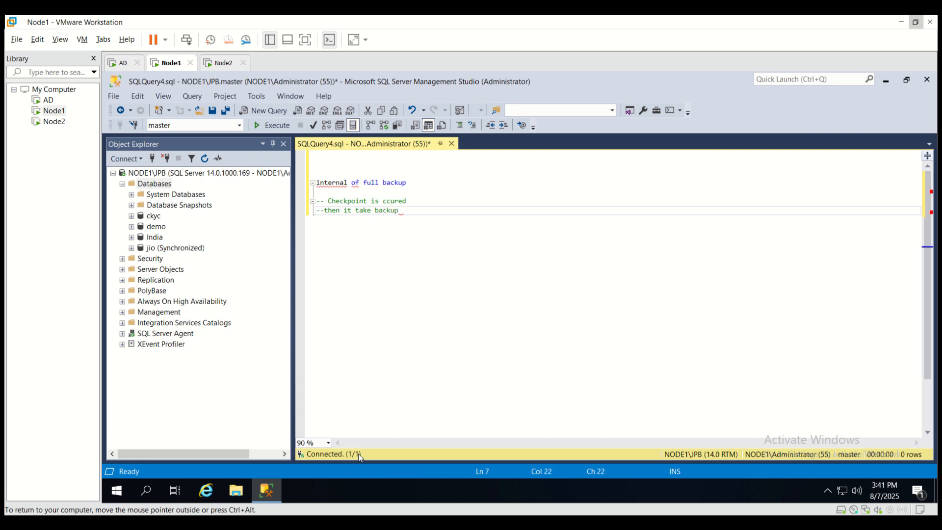
pyautogui.write('of a')
pyautogui.write('mdf and ')
pyautogui.write('l')
pyautogui.write('df')
pyautogui.press('Return')
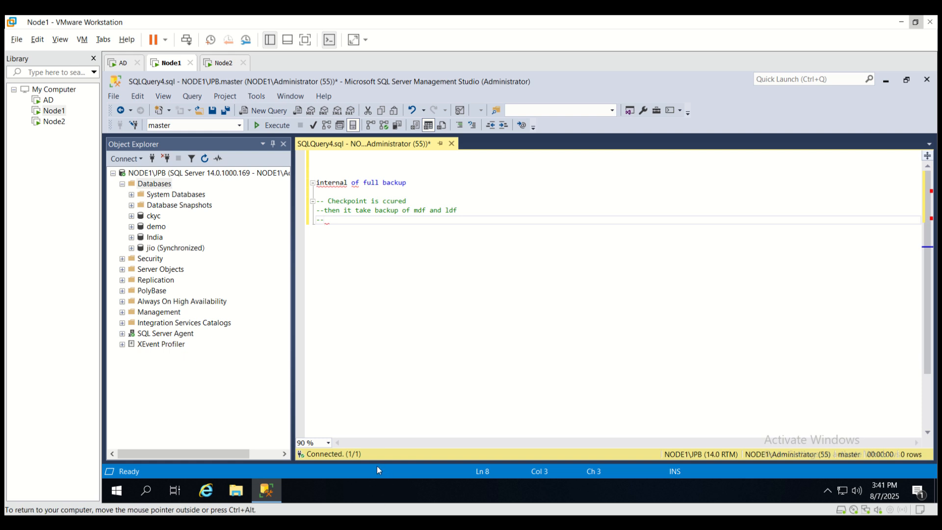
# Add the comment line "--it read commited data and write backup" beneath the mdf and ldf note.
pyautogui.write('it t')
pyautogui.press('BackSpace')
pyautogui.write('read commited data and write ')
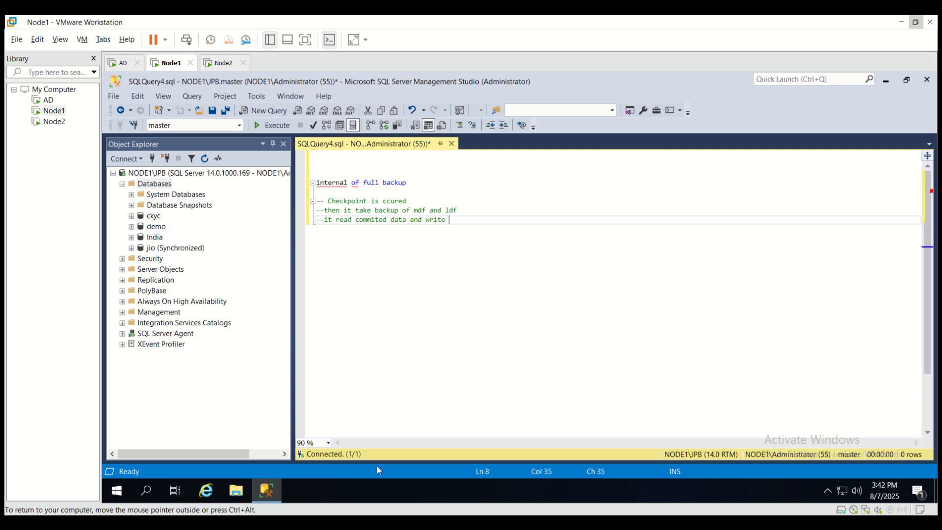
pyautogui.write('backu')
pyautogui.write('p')
pyautogui.press('Return')
# Add the comment line "--then marks MIN LSN(Log sequence No) and max LSN" as the next backup note.
pyautogui.write('--')
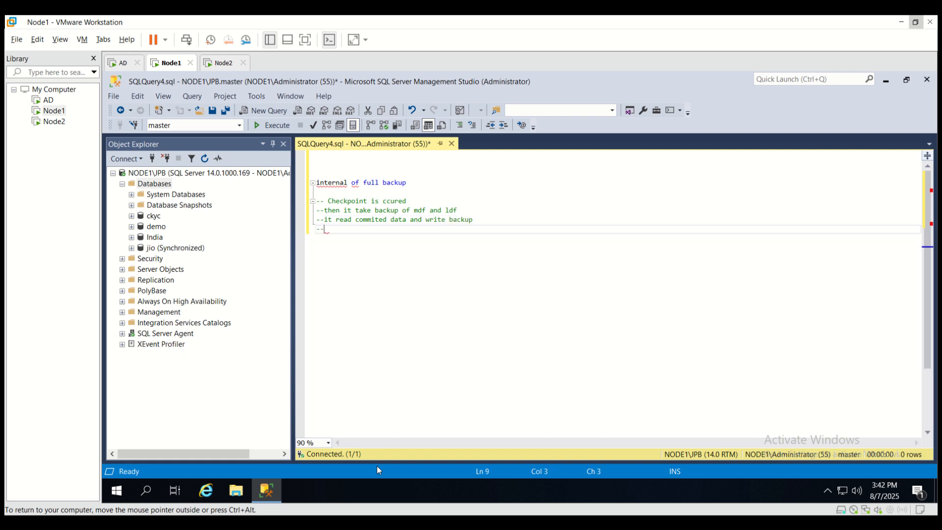
pyautogui.hotkey('ctrl', 'alt')
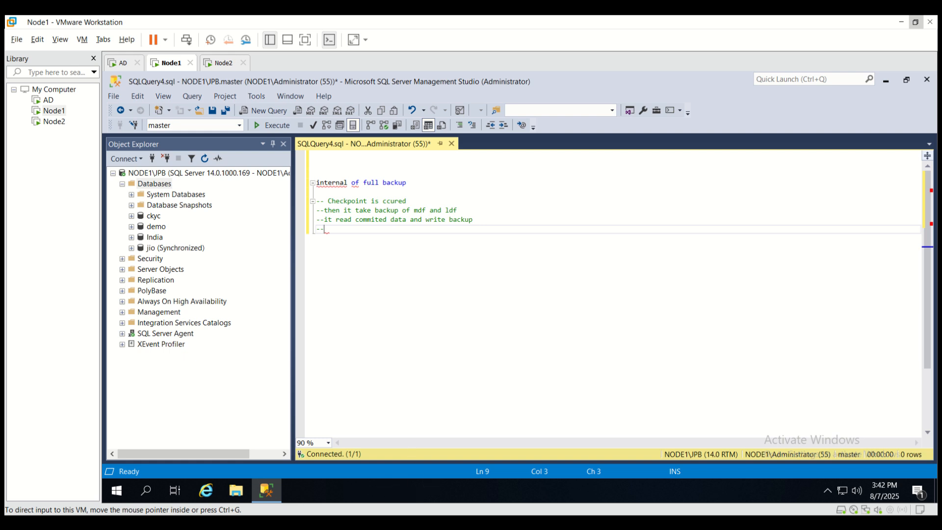
pyautogui.write('t')
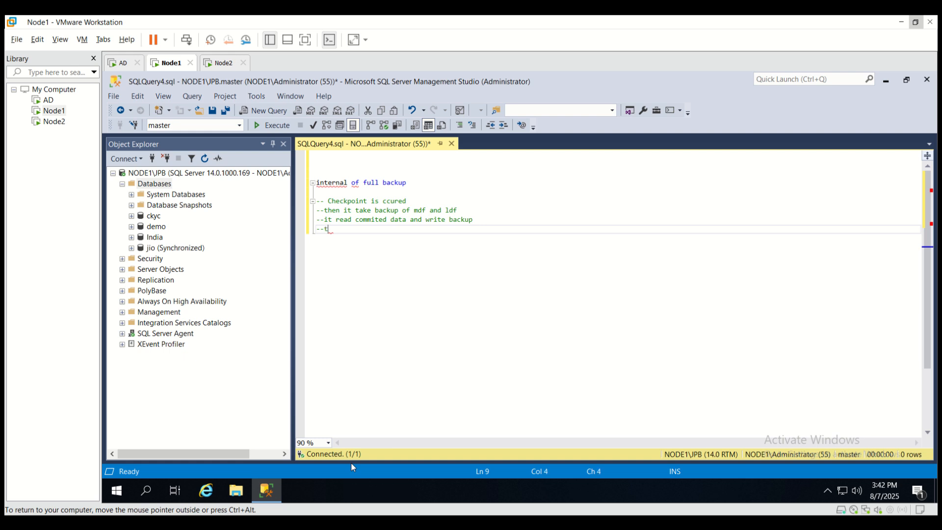
pyautogui.write('hen marks MIN LSN(Log se')
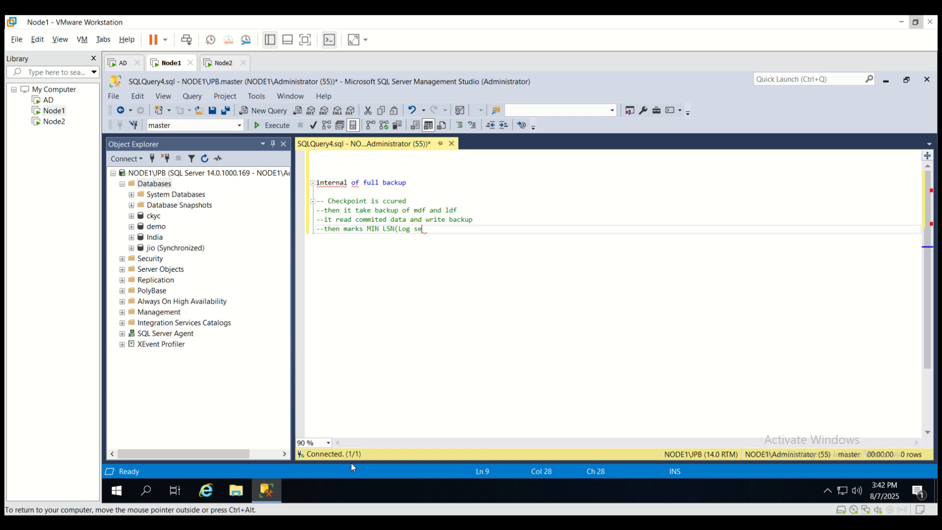
pyautogui.write('que')
pyautogui.write('nce No')
pyautogui.write(') ')
pyautogui.write('amd')
pyautogui.press('BackSpace')
pyautogui.press('BackSpace')
pyautogui.press('BackSpace')
pyautogui.write('nd max LSN')
pyautogui.press('Return')
# Finish the notes with an empty "--" comment line followed by several blank lines.
pyautogui.write('--')
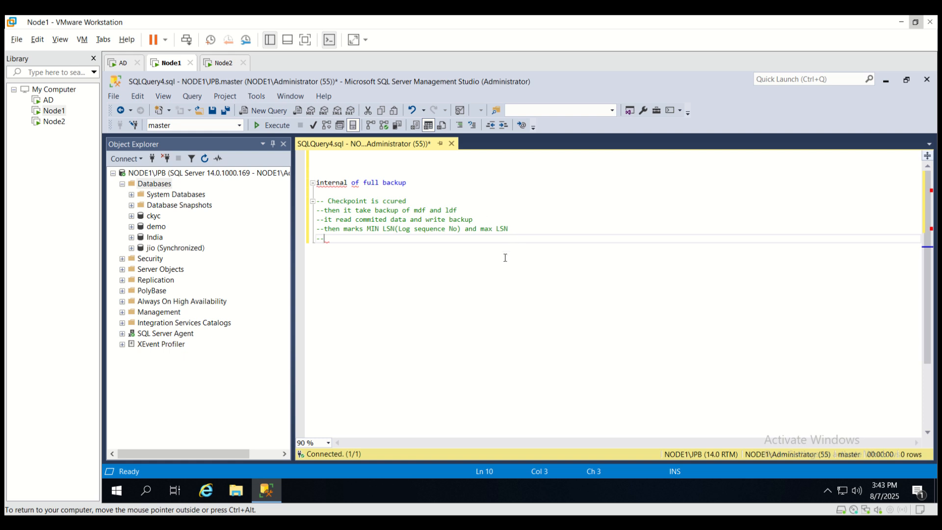
pyautogui.press('Return')
pyautogui.press('Return')
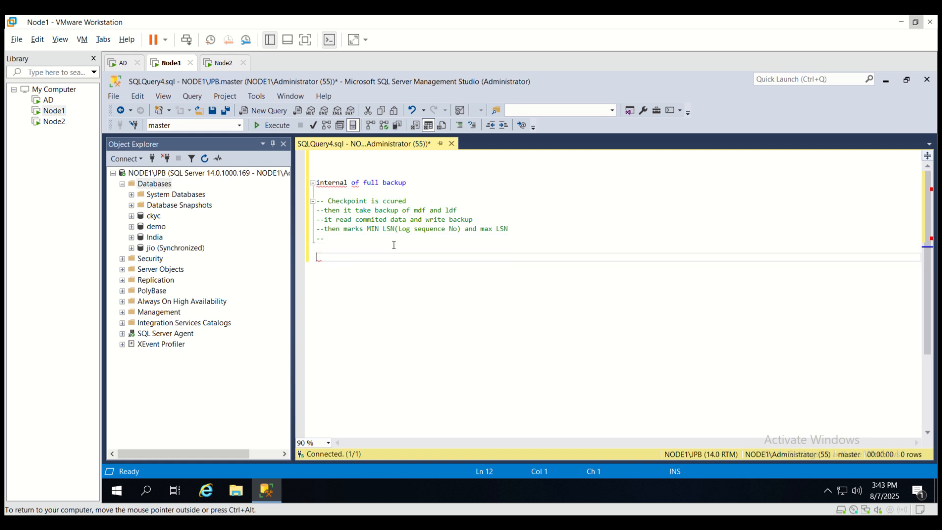
pyautogui.hotkey('ctrl', 'a')
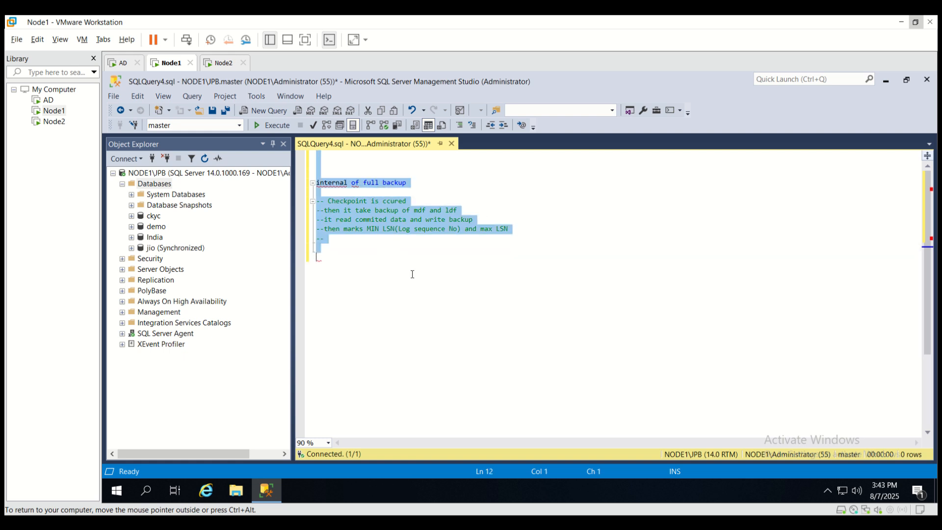
pyautogui.click(414, 274)
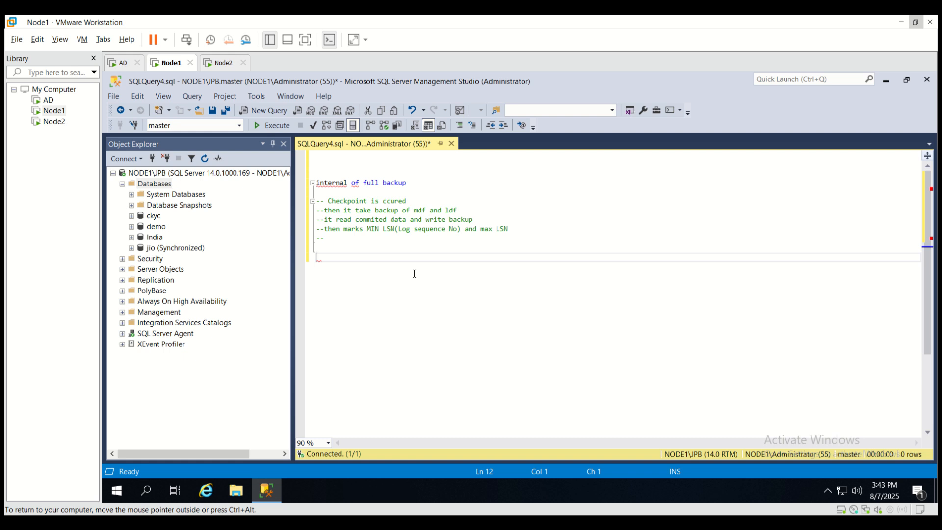
pyautogui.press('Return')
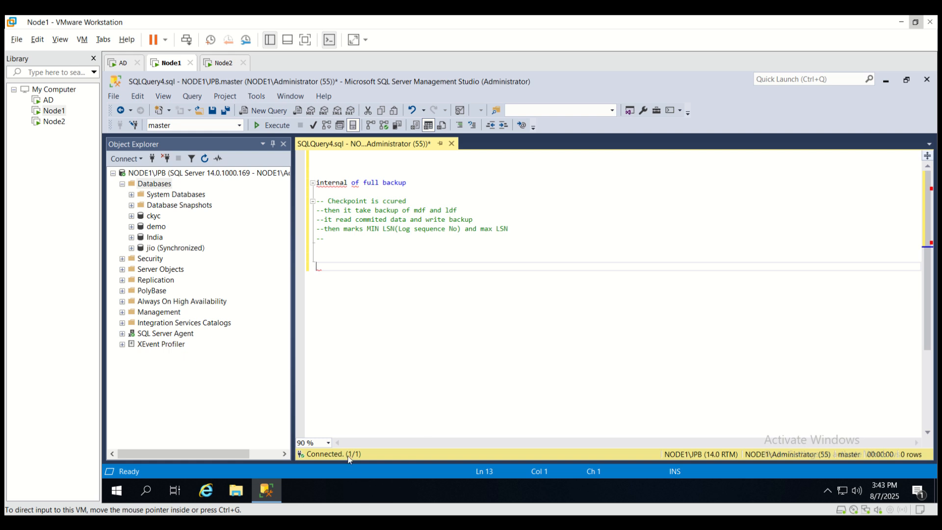
# Open the Back Up Database dialog for the ckyc database and bring it into view.
pyautogui.click(154, 217)
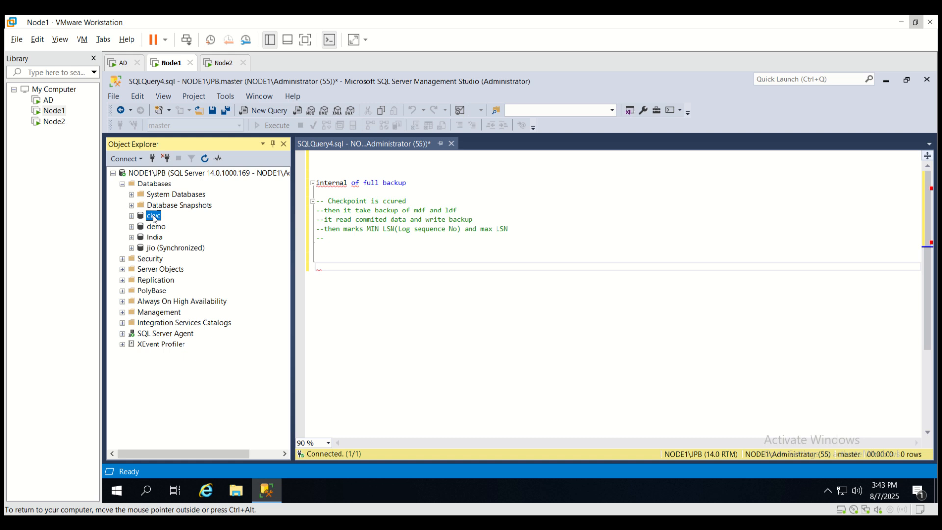
pyautogui.rightClick(154, 219)
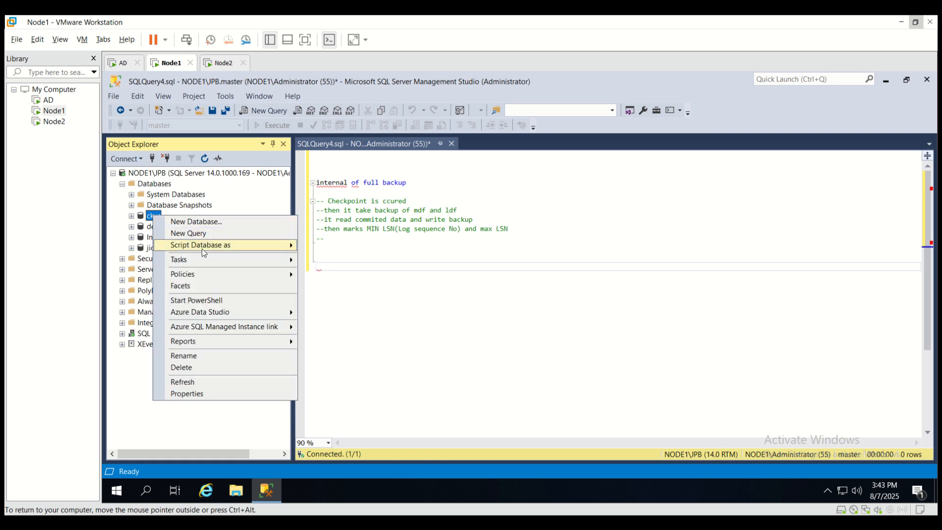
pyautogui.moveTo(233, 259)
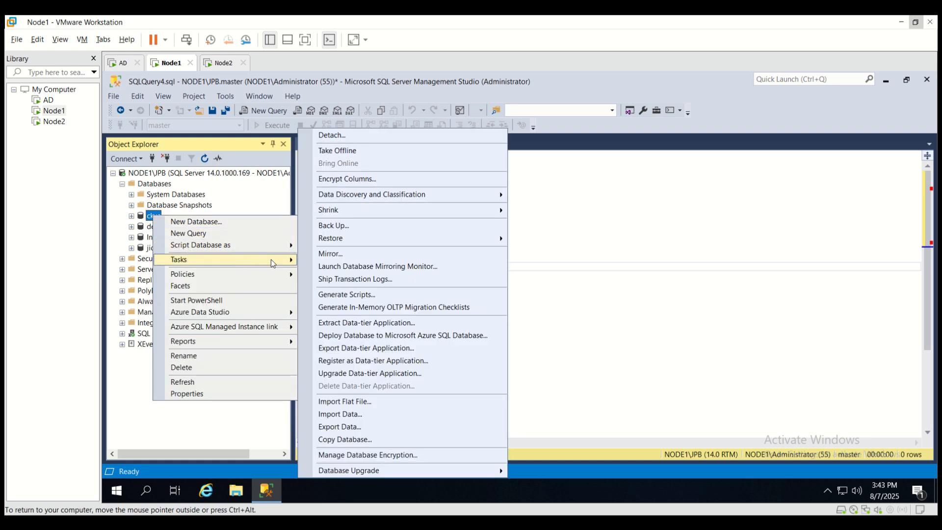
pyautogui.click(381, 225)
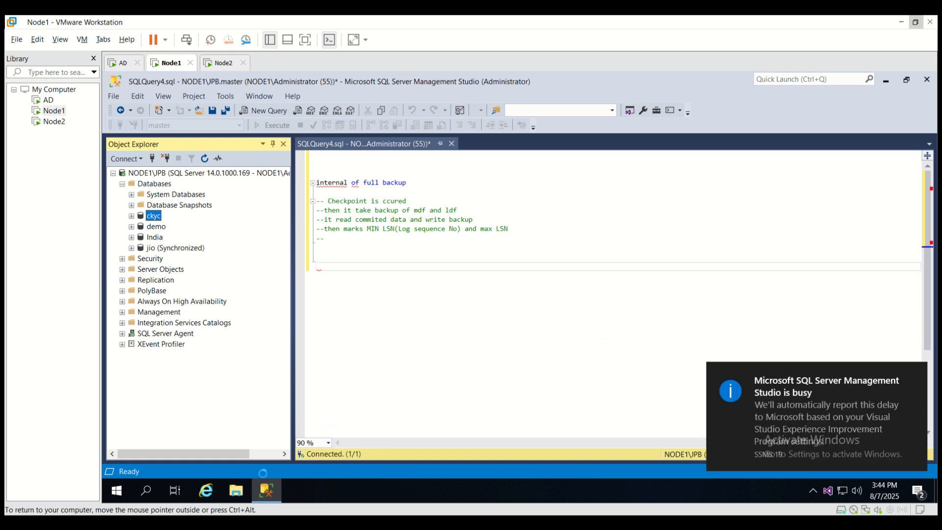
pyautogui.click(267, 492)
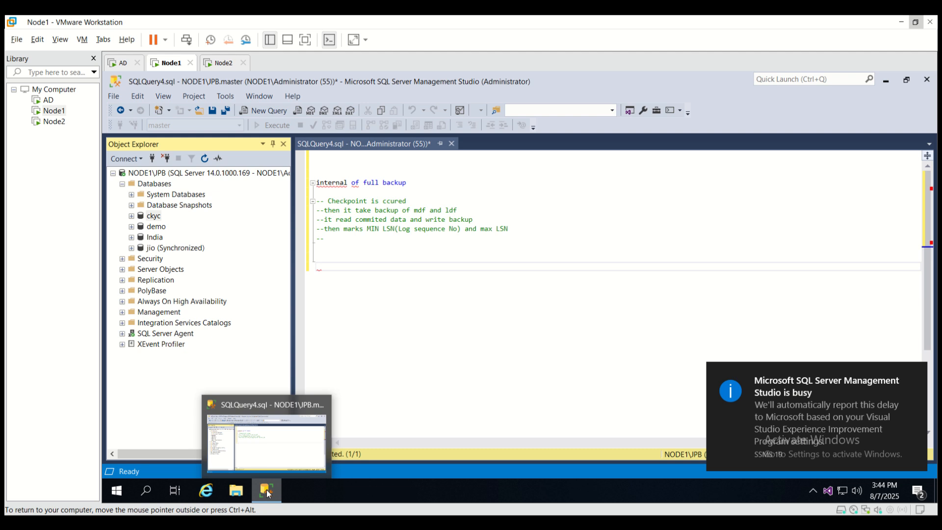
pyautogui.click(285, 443)
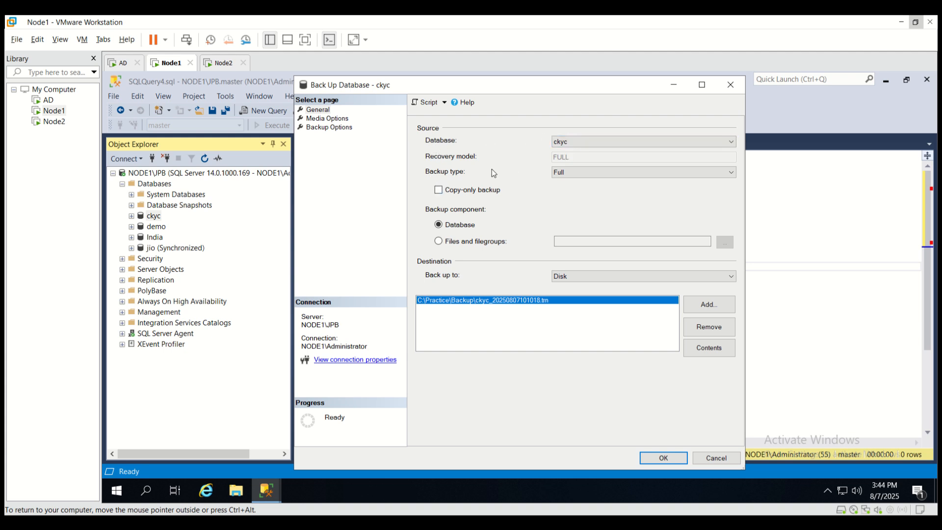
# Check the available backup types for the ckyc backup and choose Full.
pyautogui.click(668, 177)
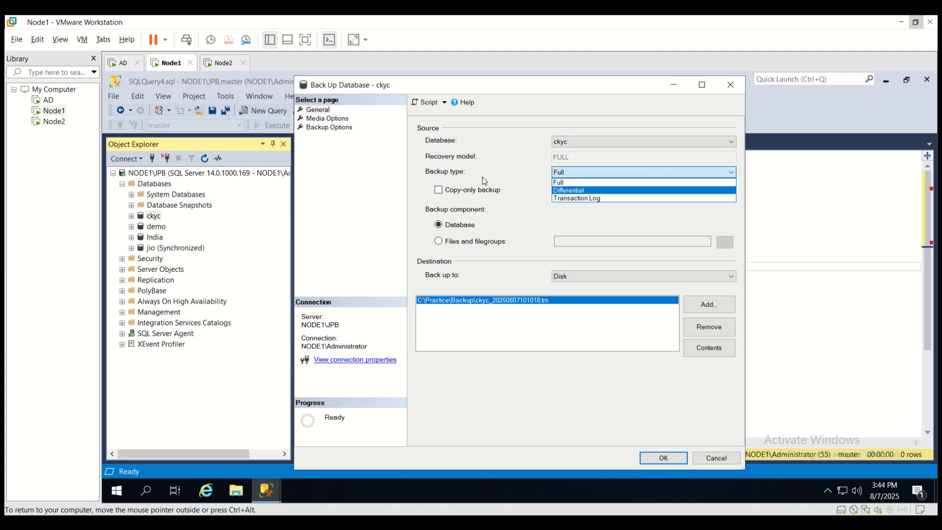
pyautogui.click(601, 184)
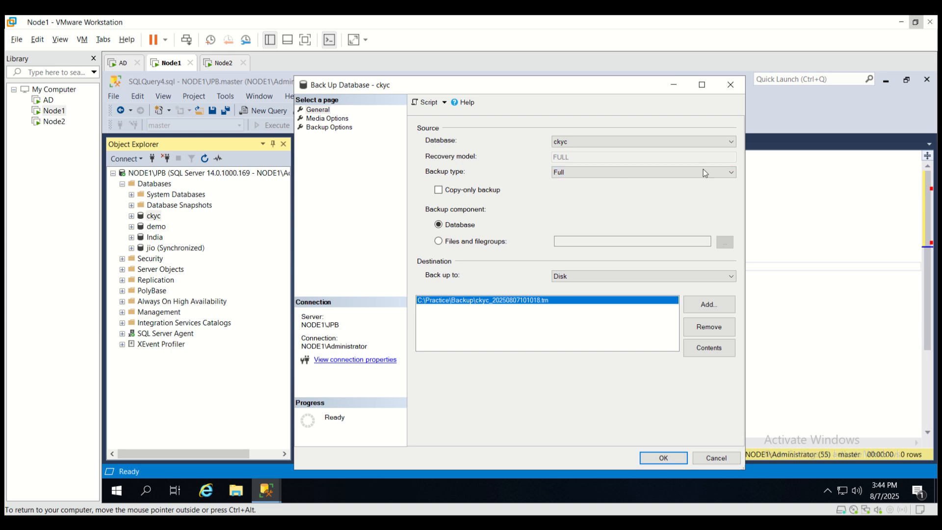
pyautogui.click(731, 173)
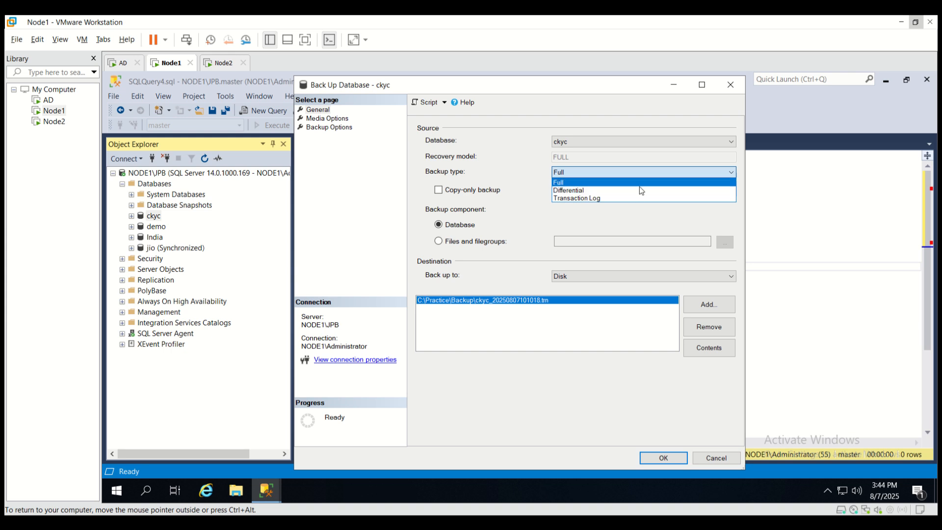
pyautogui.click(669, 184)
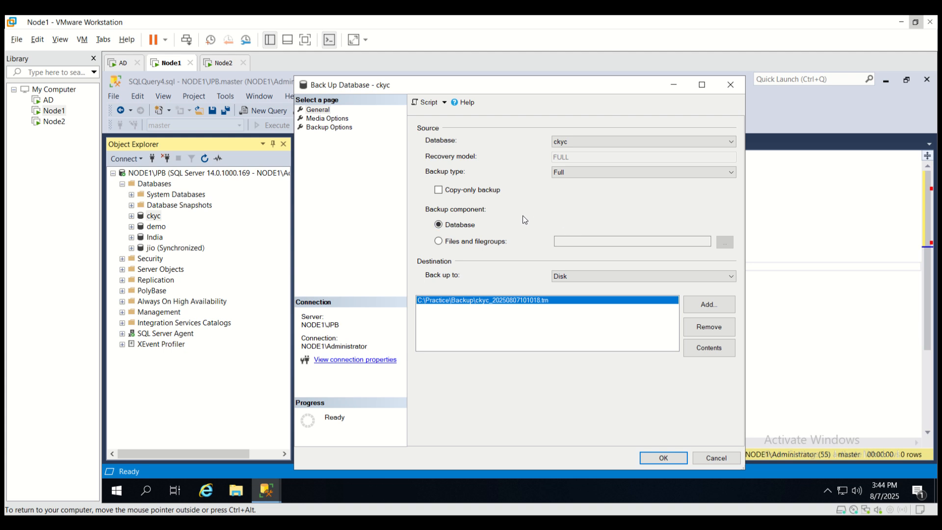
# Review the backup's media options and backup options, and return to its general settings.
pyautogui.click(335, 120)
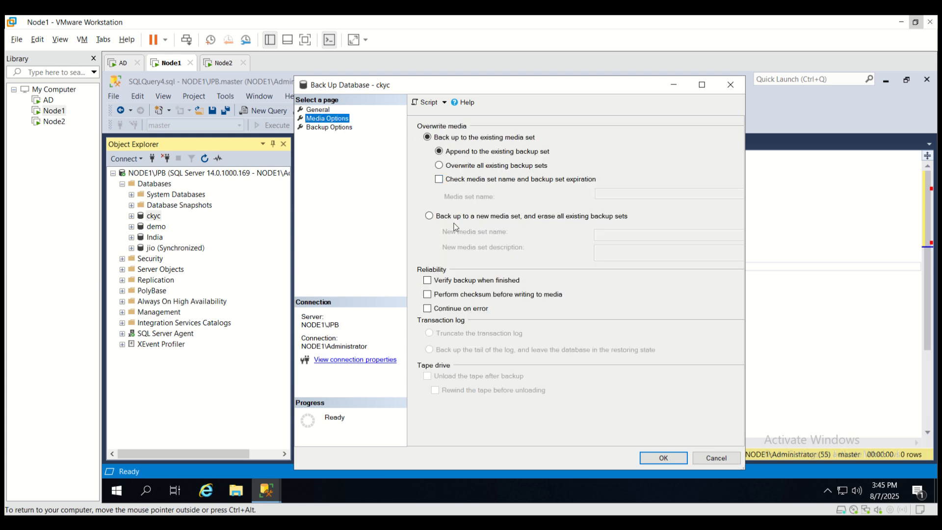
pyautogui.click(325, 127)
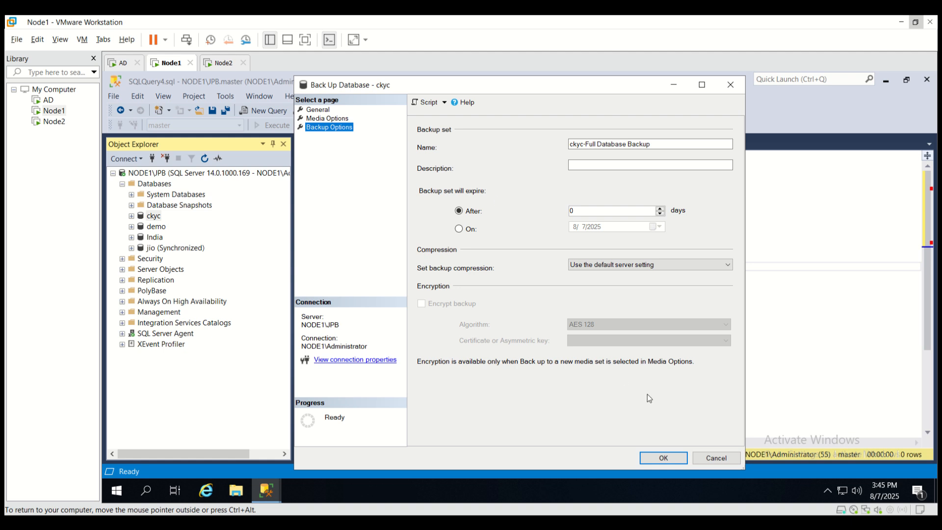
pyautogui.click(317, 109)
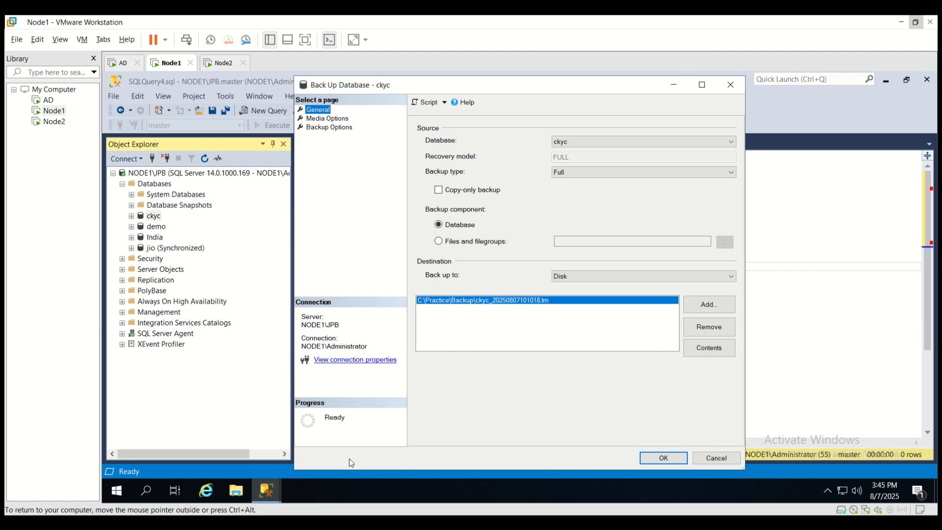
# Keep Disk as the backup target and add the file CKYC_Full in the C:\Bak folder as a destination.
pyautogui.click(731, 277)
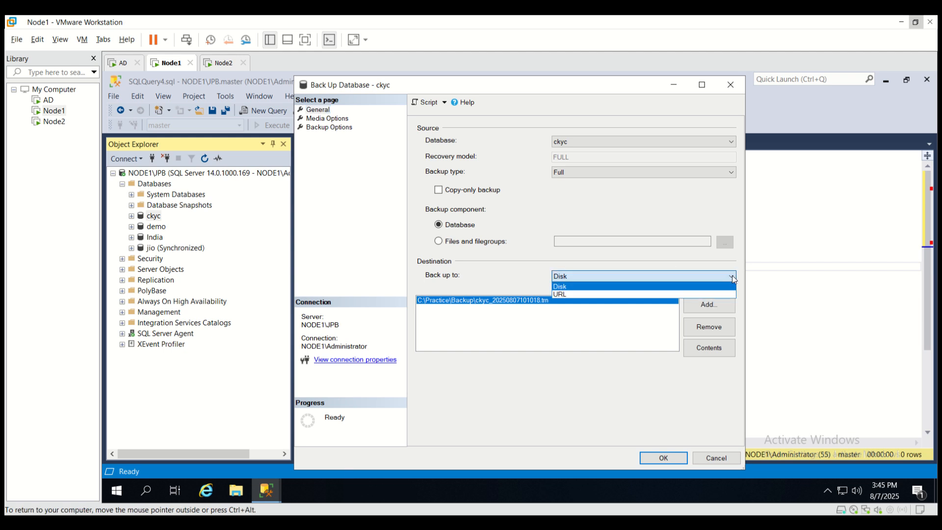
pyautogui.click(721, 286)
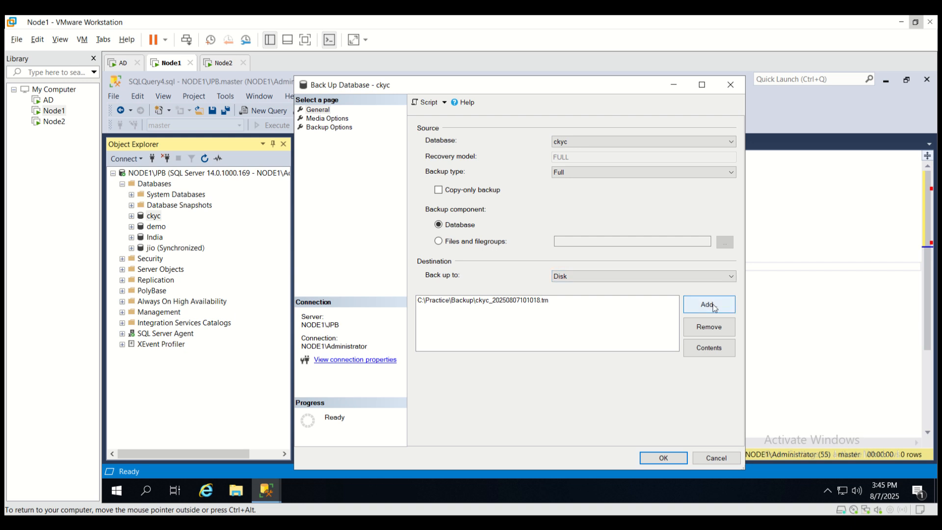
pyautogui.click(714, 307)
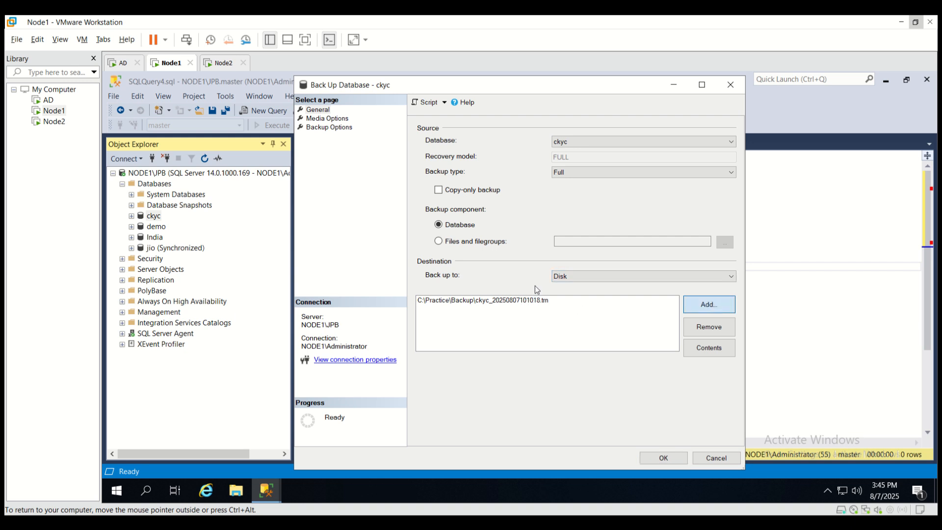
pyautogui.click(630, 278)
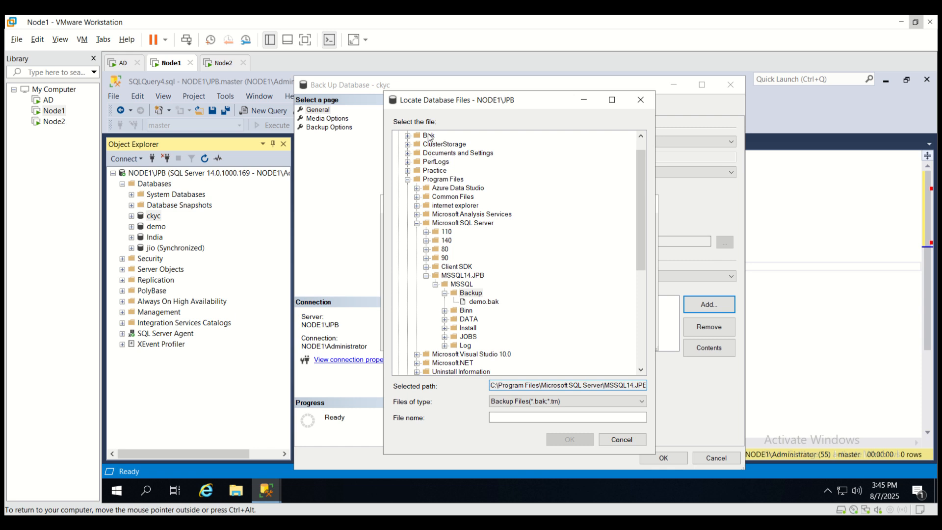
pyautogui.click(407, 135)
pyautogui.click(430, 136)
pyautogui.click(574, 416)
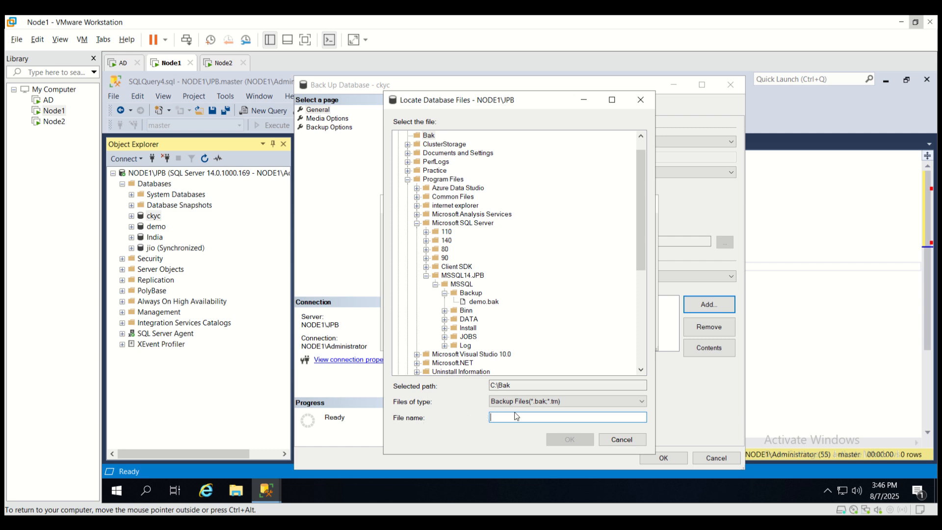
pyautogui.write('CKYX')
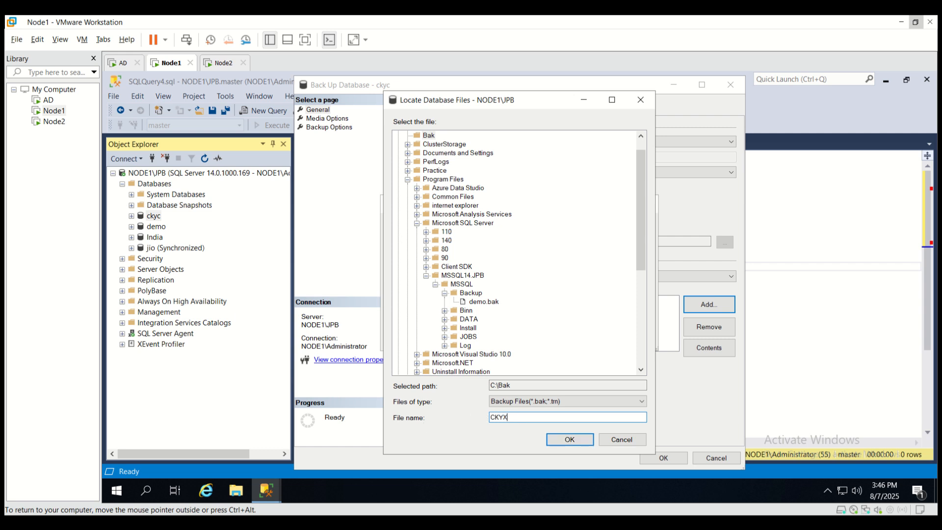
pyautogui.press('BackSpace')
pyautogui.write('C_Full')
pyautogui.click(569, 440)
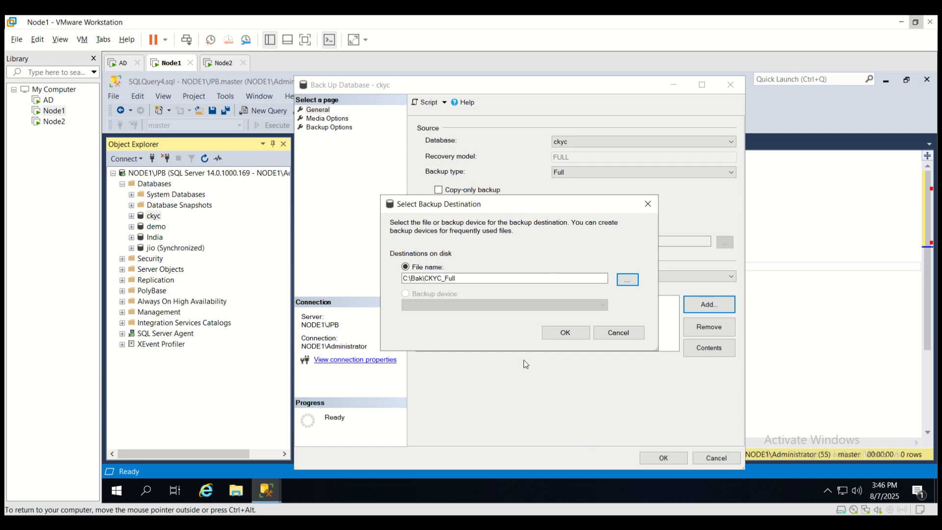
pyautogui.click(565, 332)
# Remove the old .trn file in C:\Practice\Backup from the destinations and run the full backup of ckyc.
pyautogui.click(506, 303)
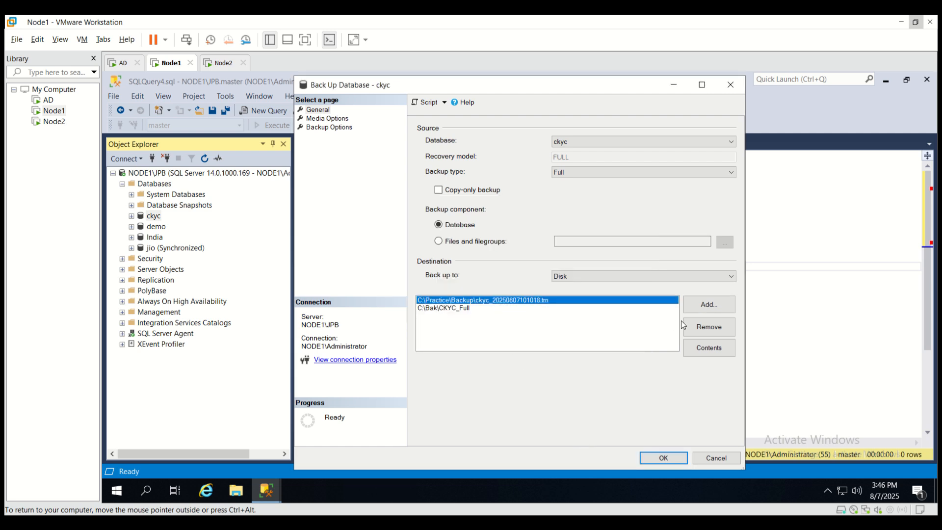
pyautogui.click(707, 326)
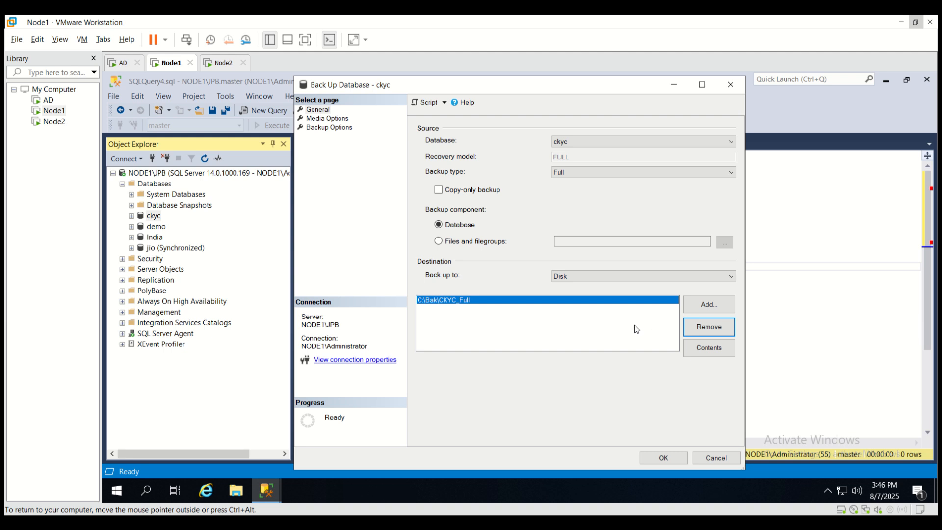
pyautogui.click(666, 459)
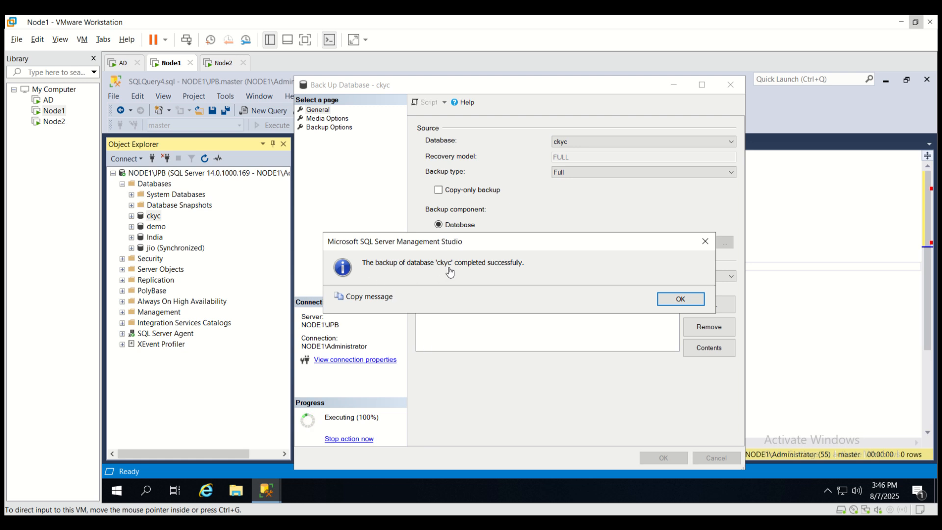
pyautogui.click(680, 300)
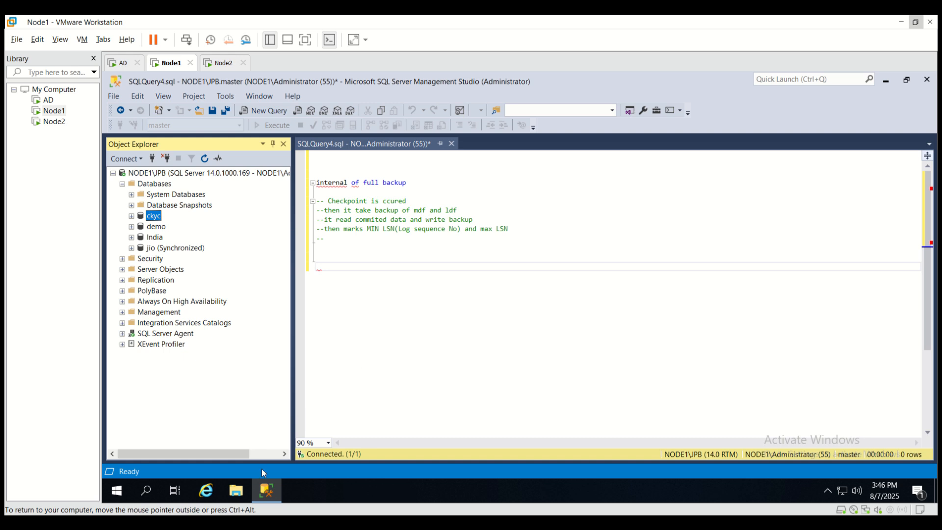
# Check the C:\Bak folder in File Explorer for the CKYC_Full backup file, and close File Explorer.
pyautogui.click(346, 338)
pyautogui.press('super+e')
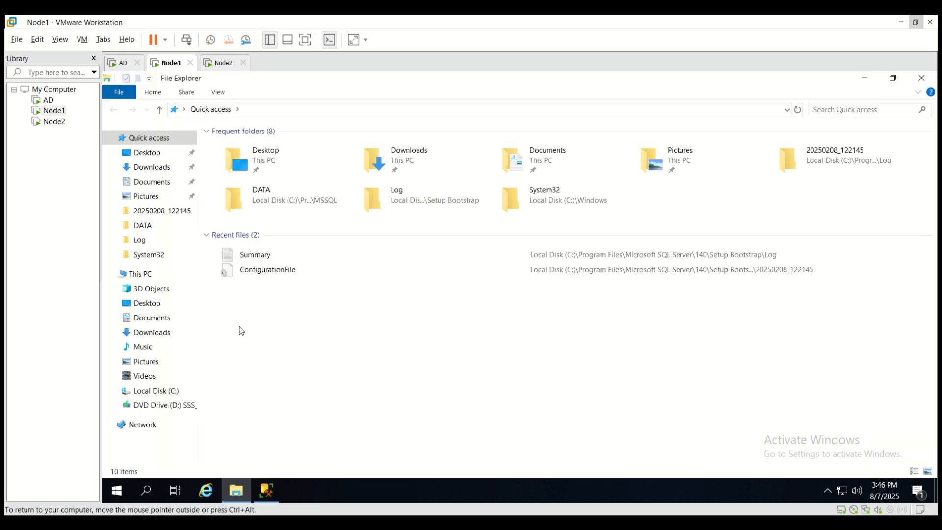
pyautogui.click(141, 277)
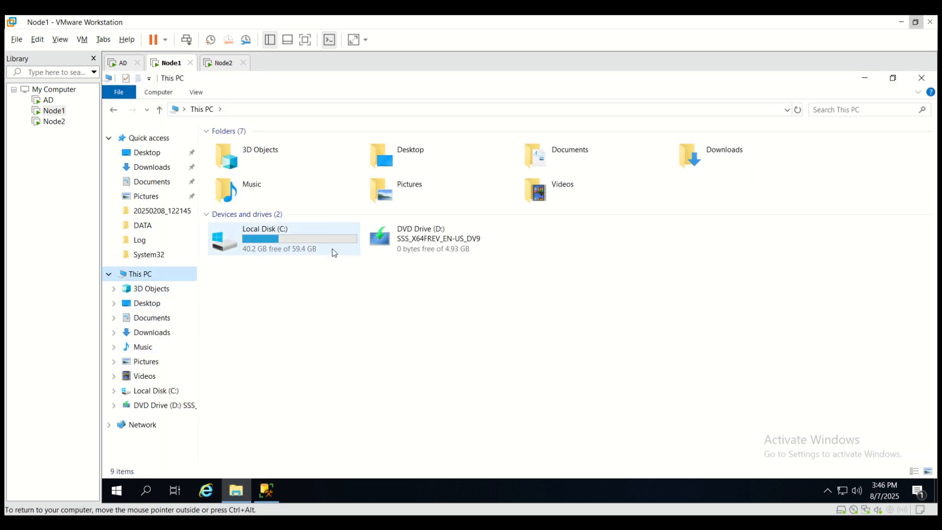
pyautogui.doubleClick(297, 245)
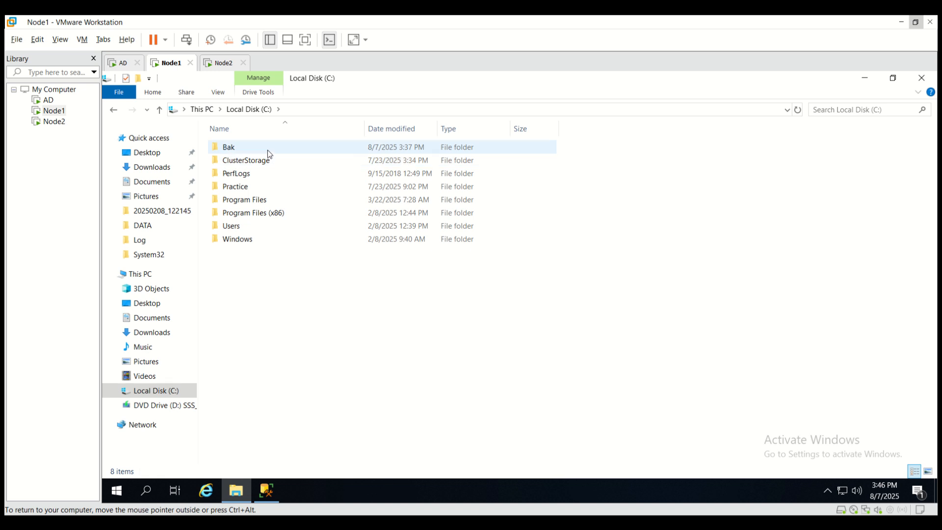
pyautogui.doubleClick(267, 150)
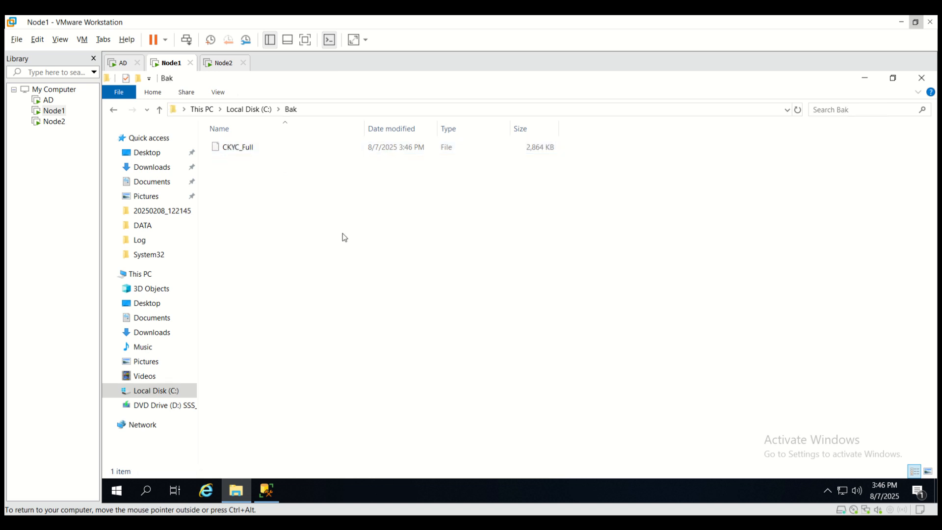
pyautogui.click(326, 150)
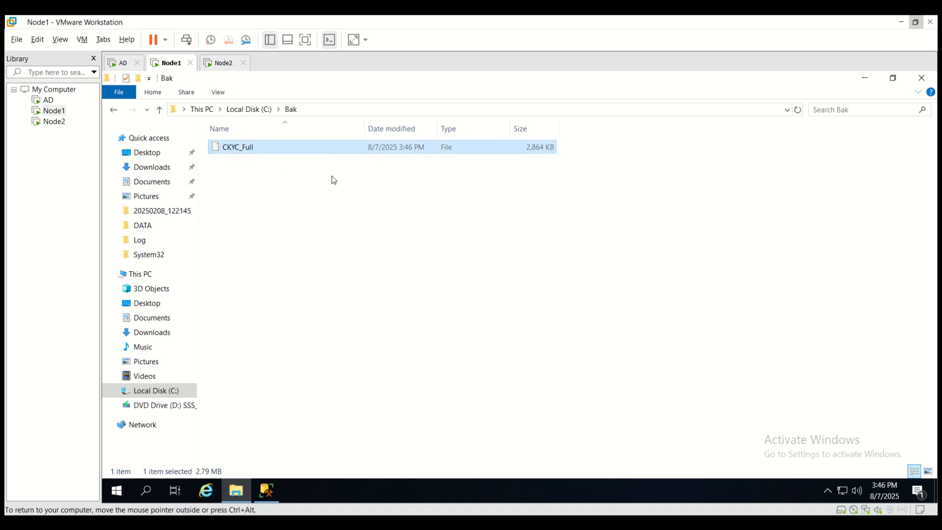
pyautogui.click(411, 275)
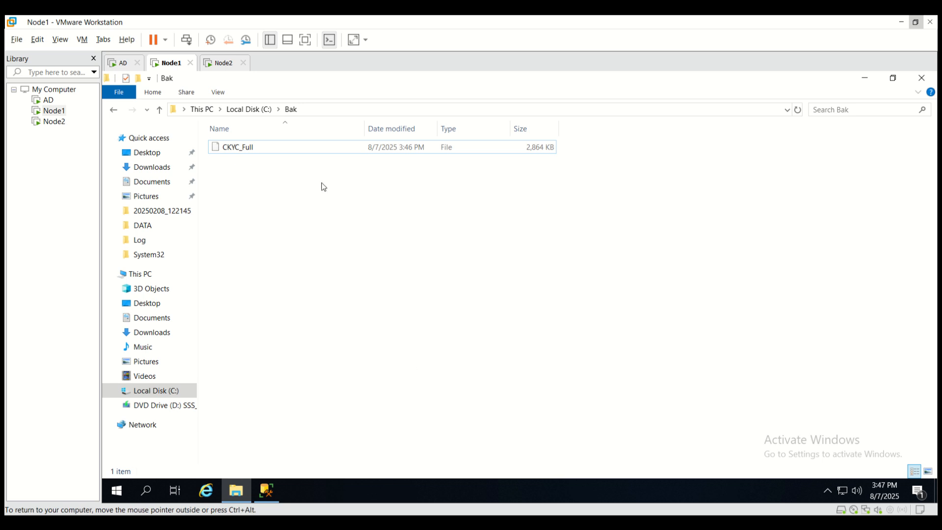
pyautogui.click(118, 110)
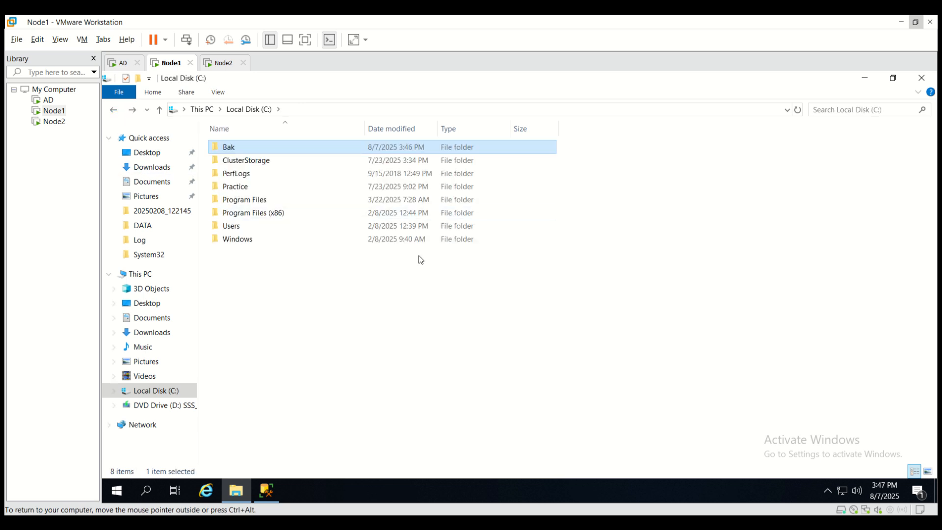
pyautogui.click(921, 78)
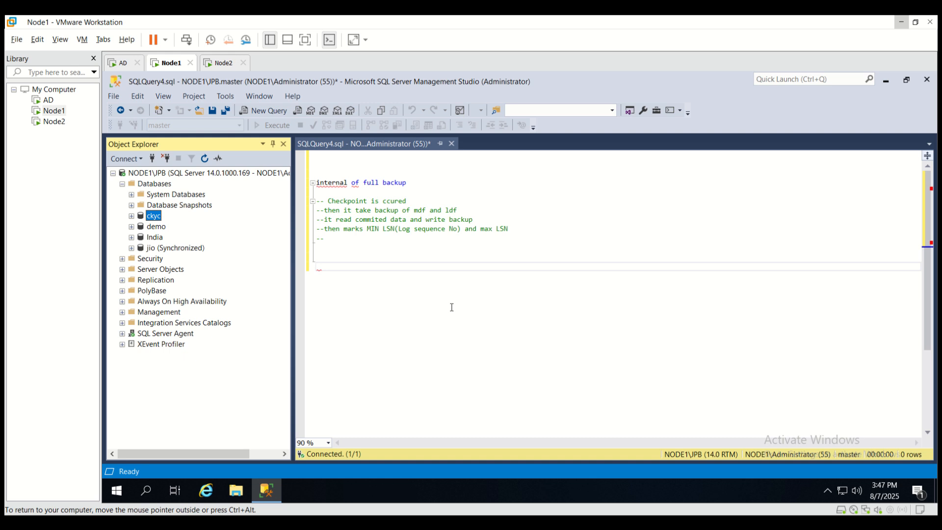
# Add the note lines "method 1 GUI" and "method 2 T-sql" below the backup internals notes, followed by blank lines.
pyautogui.click(589, 277)
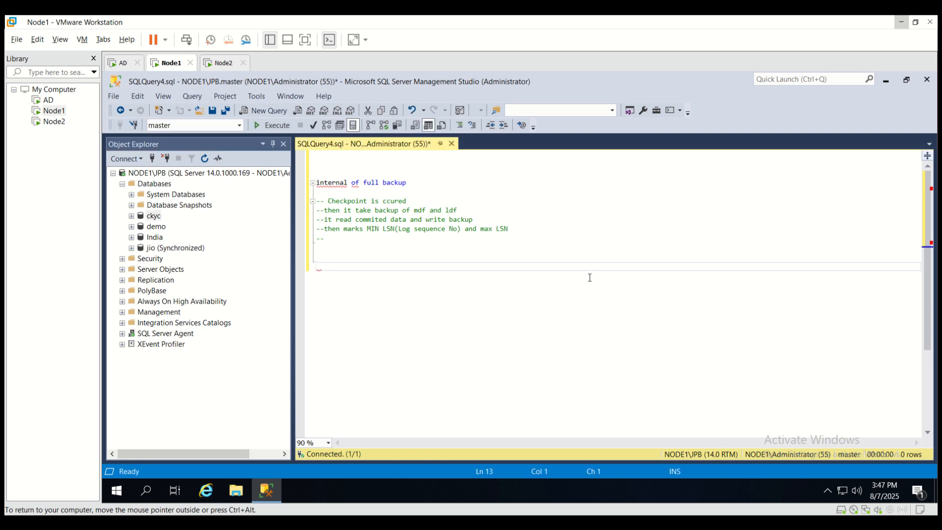
pyautogui.press('Return')
pyautogui.press('Return')
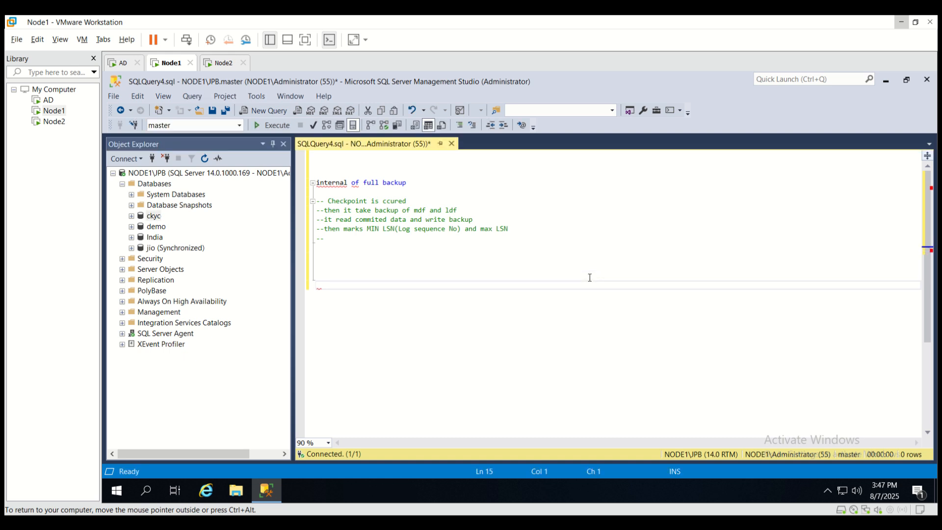
pyautogui.press('BackSpace')
pyautogui.write('method ')
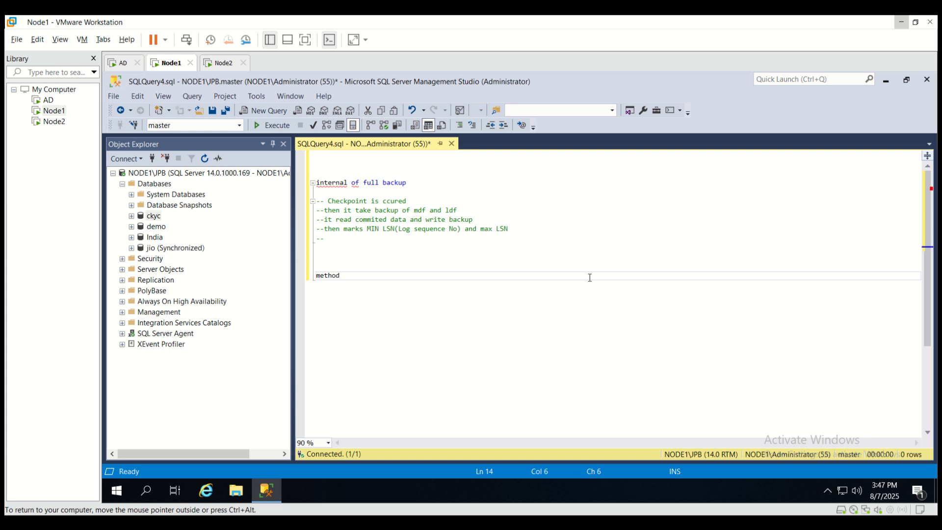
pyautogui.write('1 GUI')
pyautogui.press('Return')
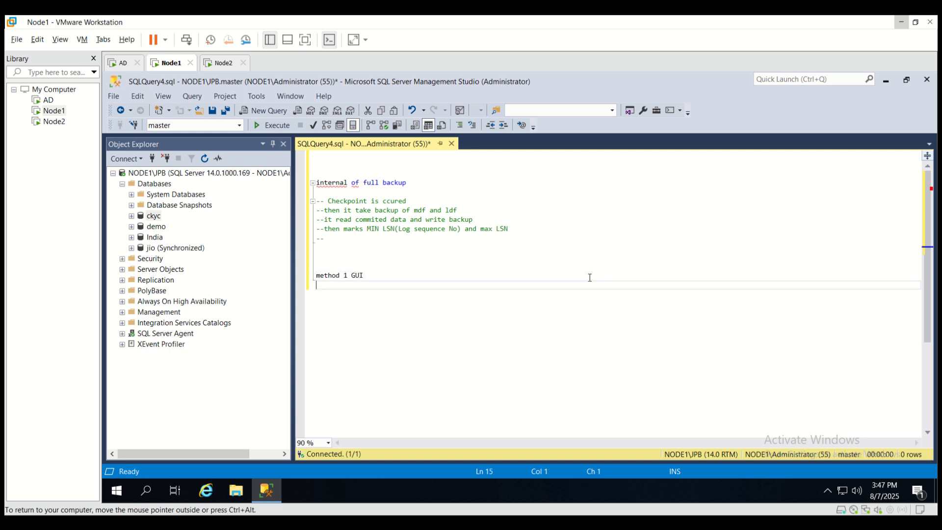
pyautogui.write('method 2 T-sql')
pyautogui.press('Return')
pyautogui.press('Return')
pyautogui.press('Return')
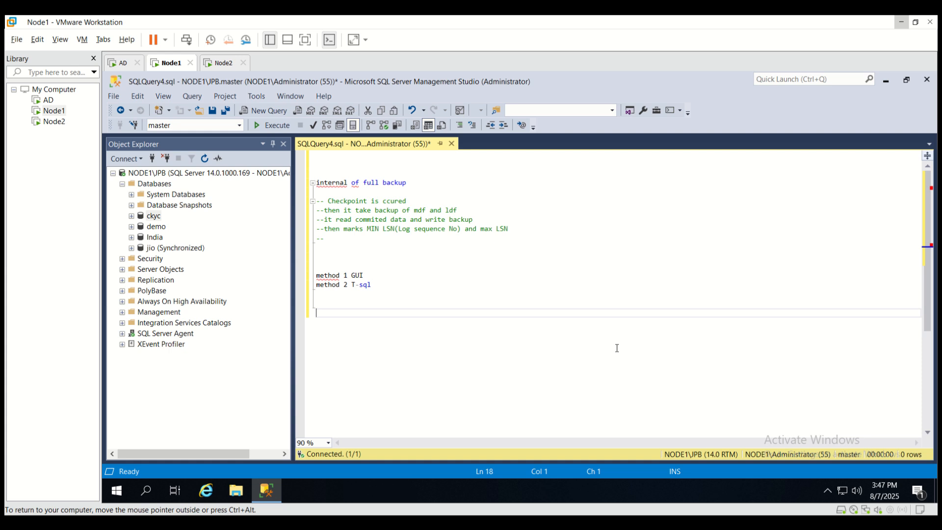
# Below the method notes, write the statement "backup database ckyc to disk=''" with an empty path.
pyautogui.press('Return')
pyautogui.press('Return')
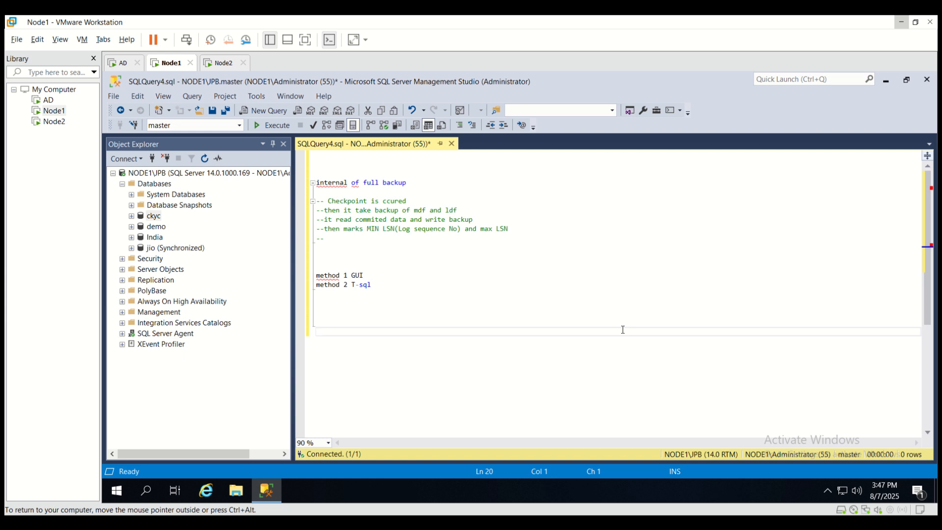
pyautogui.write('backup database ckyc to disk=')
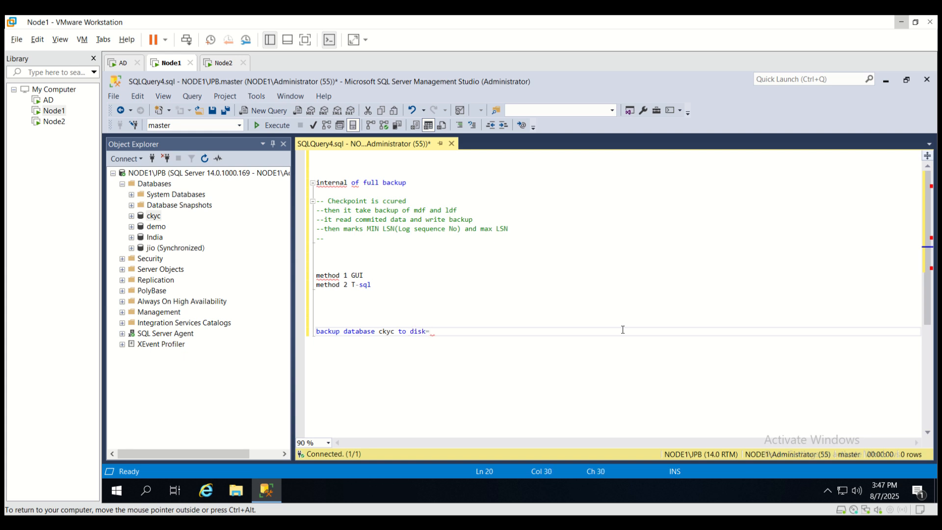
pyautogui.write("''")
# Copy the C:\Bak folder path from File Explorer and complete the statement's disk path as 'C:\Bak\ckyc_full_bak'.
pyautogui.click(236, 490)
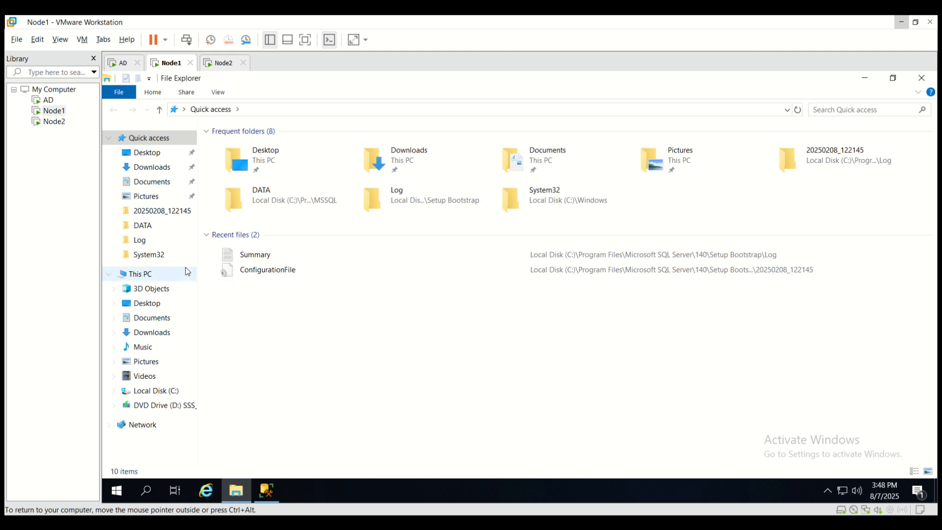
pyautogui.click(155, 275)
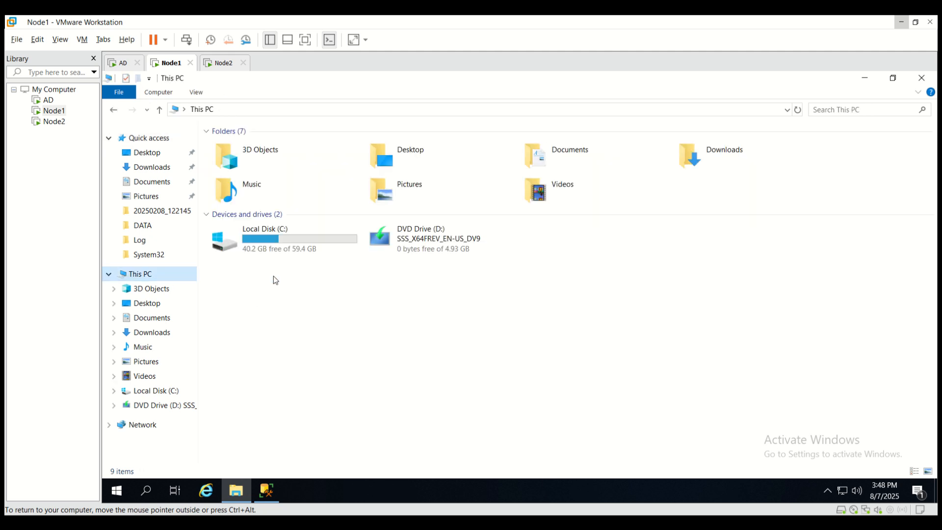
pyautogui.doubleClick(298, 245)
pyautogui.doubleClick(279, 147)
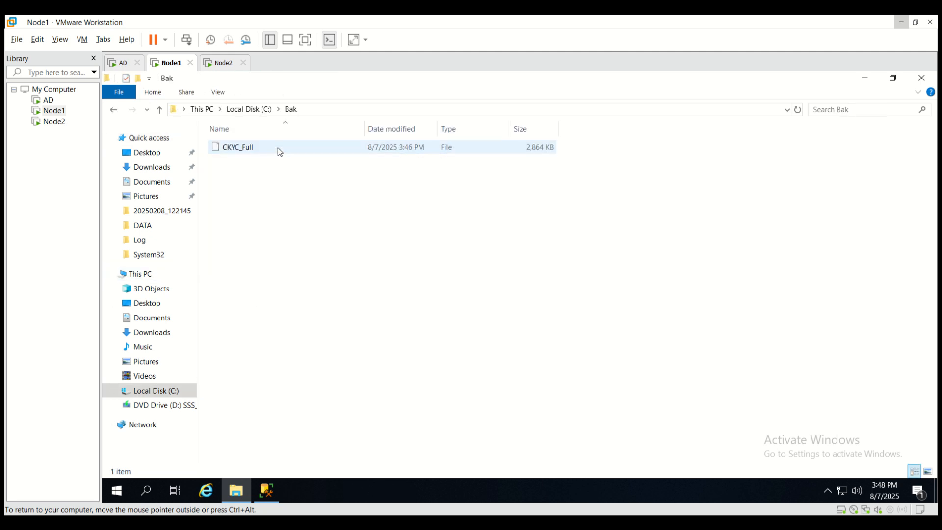
pyautogui.click(390, 108)
pyautogui.hotkey('ctrl', 'c')
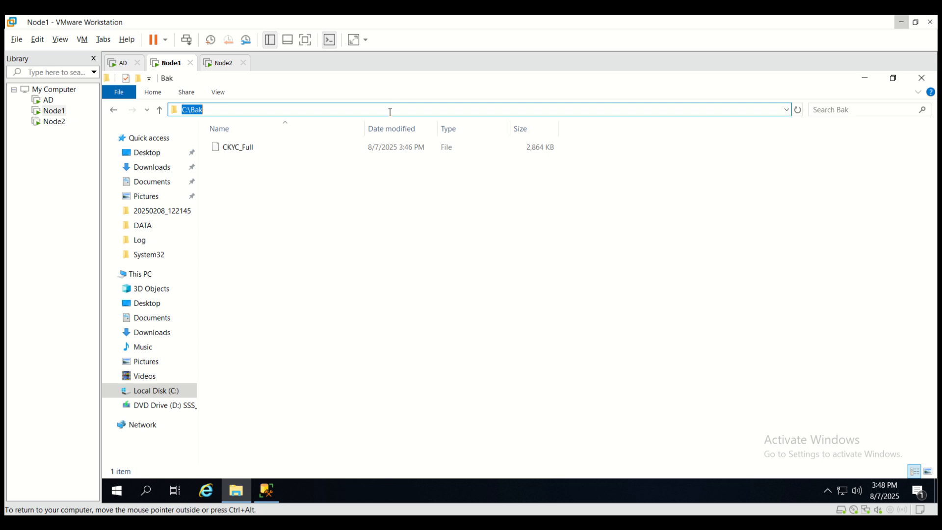
pyautogui.click(271, 496)
pyautogui.click(434, 331)
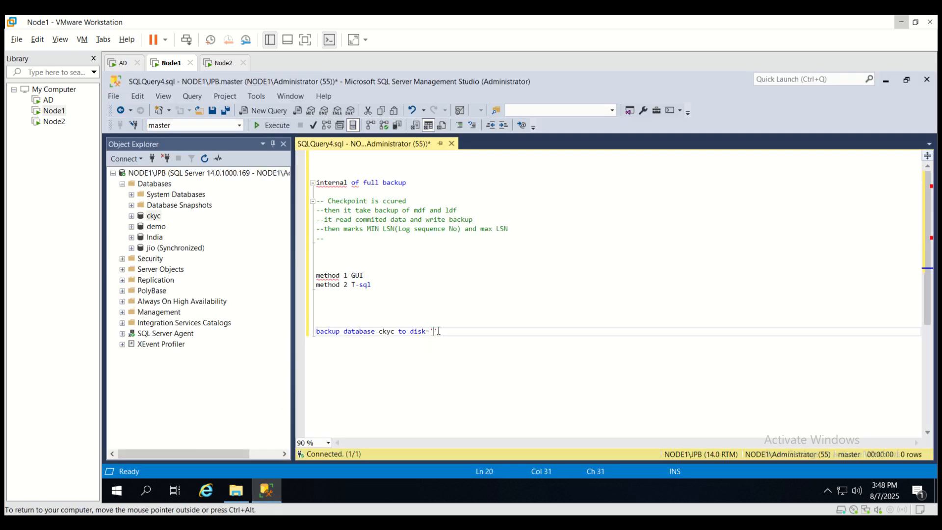
pyautogui.hotkey('ctrl', 'v')
pyautogui.write('\\ckyc_full_bak')
# Append "with stats=5" to the backup statement and execute only that line.
pyautogui.click(557, 325)
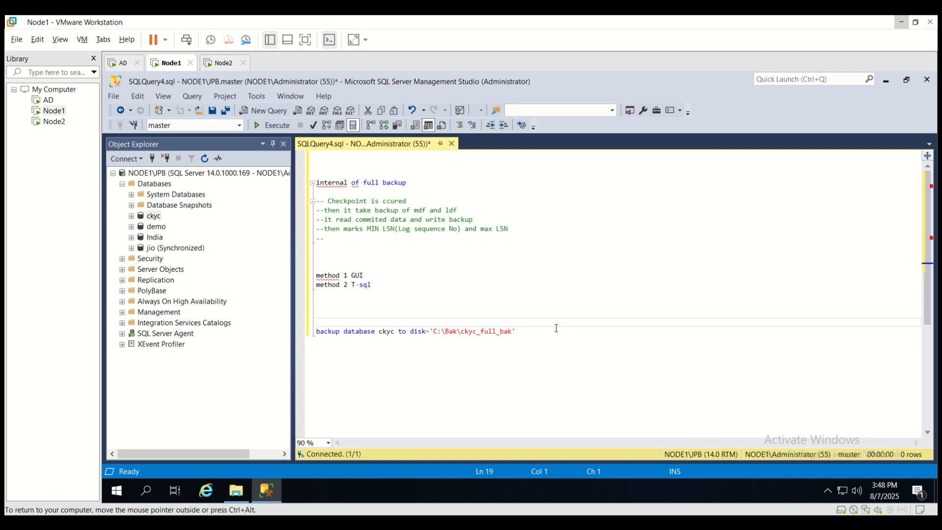
pyautogui.click(557, 331)
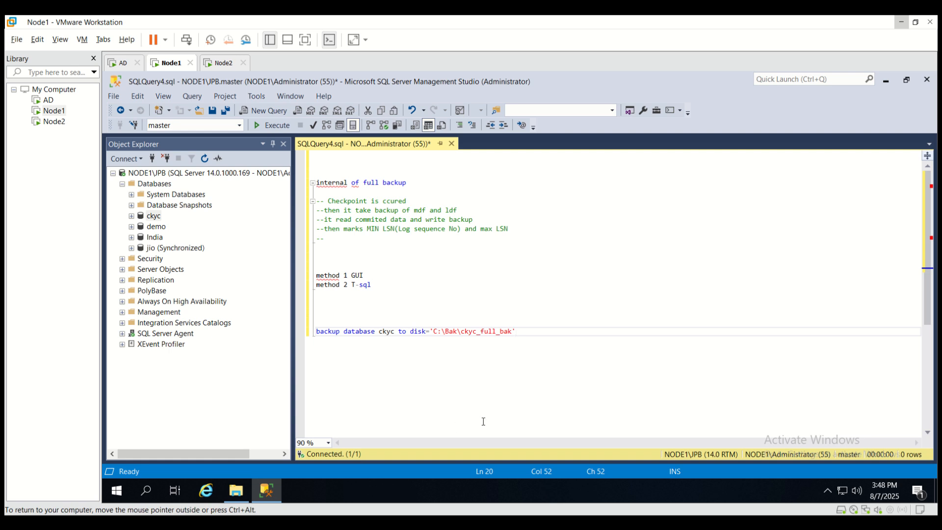
pyautogui.write('with stats=5')
pyautogui.click(308, 337)
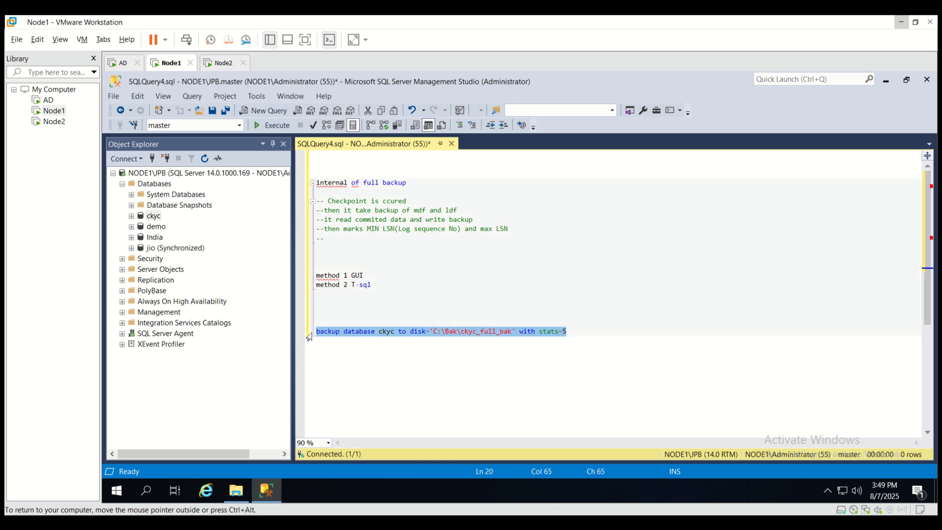
pyautogui.click(271, 125)
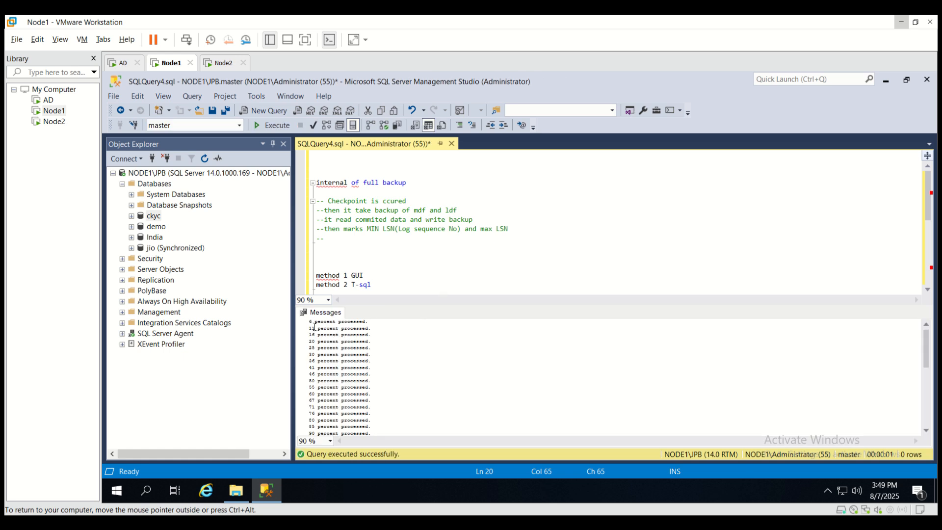
# Review the backup statement's output messages through to the completion lines.
pyautogui.moveTo(929, 346); pyautogui.dragTo(928, 379)
pyautogui.scroll(1, 462, 429)
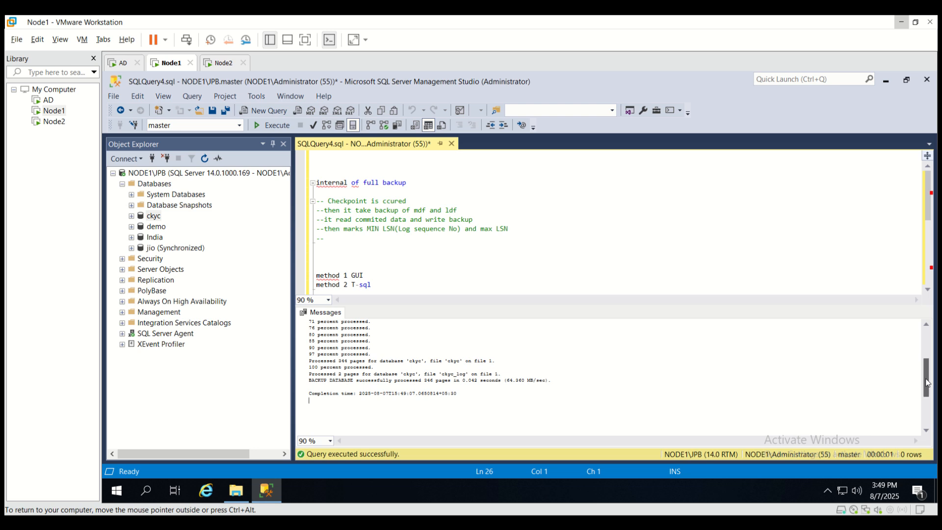
pyautogui.moveTo(927, 383); pyautogui.dragTo(926, 353)
# Switch to File Explorer, check the ckyc_full_bak file in the C:\Bak folder, and close File Explorer.
pyautogui.click(237, 490)
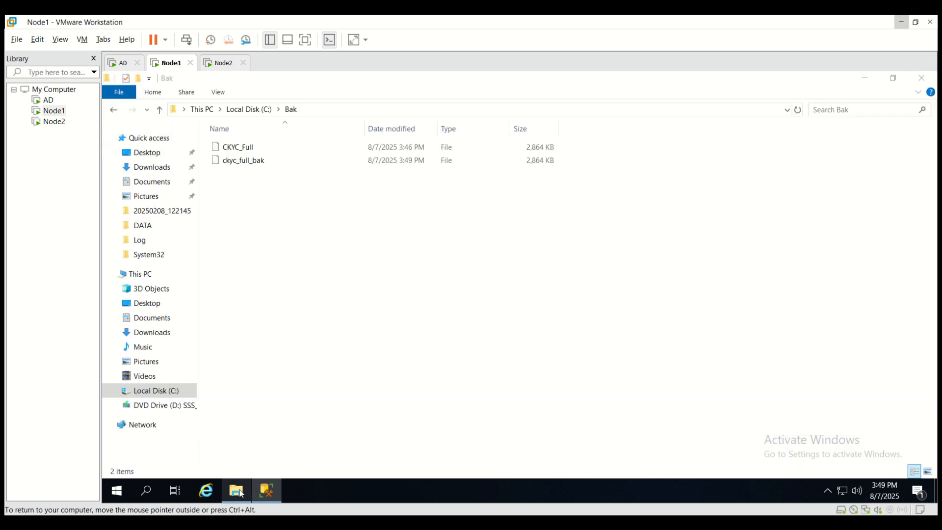
pyautogui.click(150, 279)
pyautogui.doubleClick(302, 248)
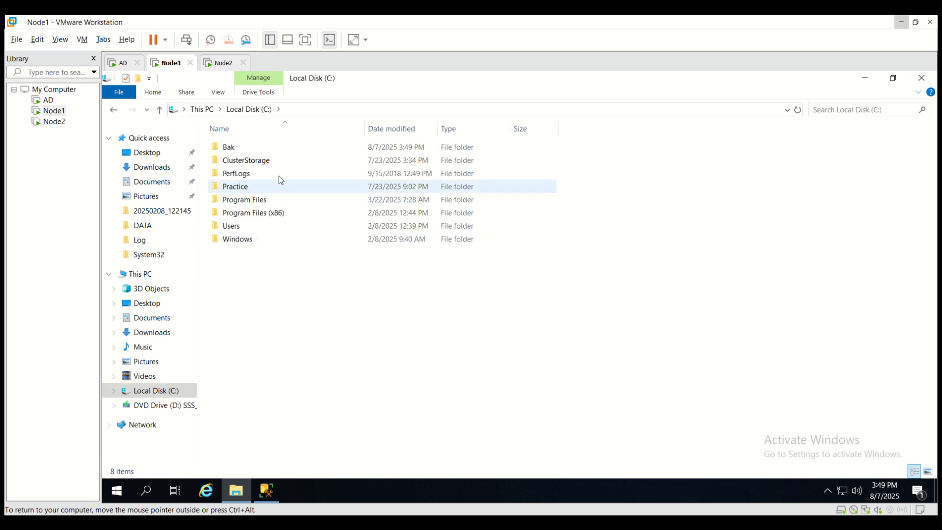
pyautogui.doubleClick(261, 147)
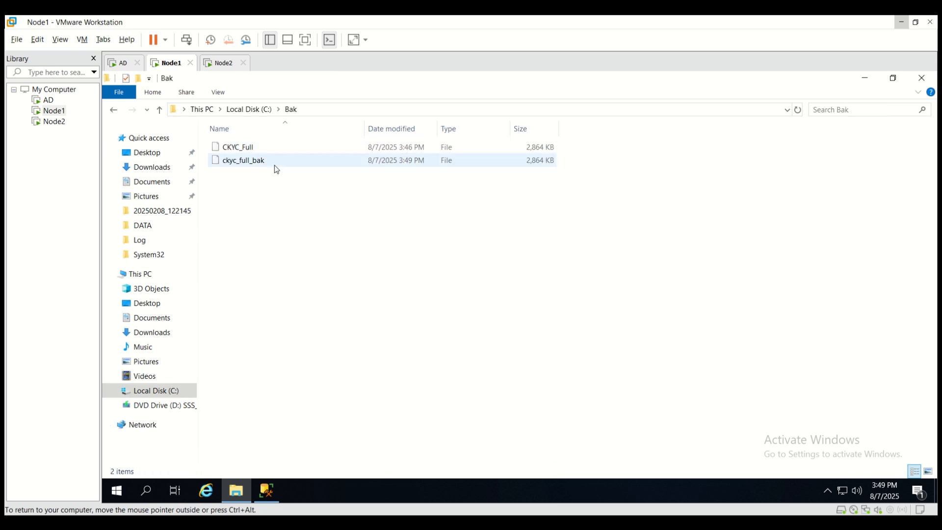
pyautogui.click(274, 164)
pyautogui.click(398, 271)
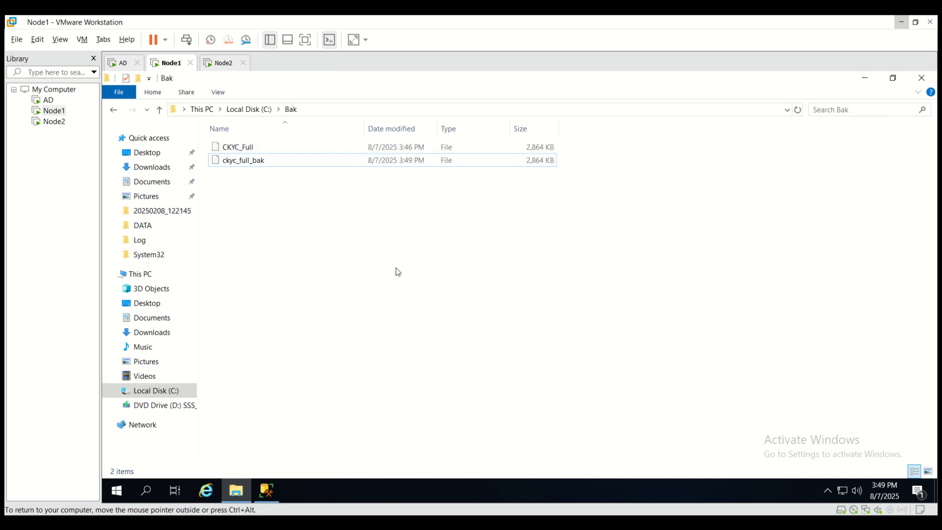
pyautogui.click(310, 163)
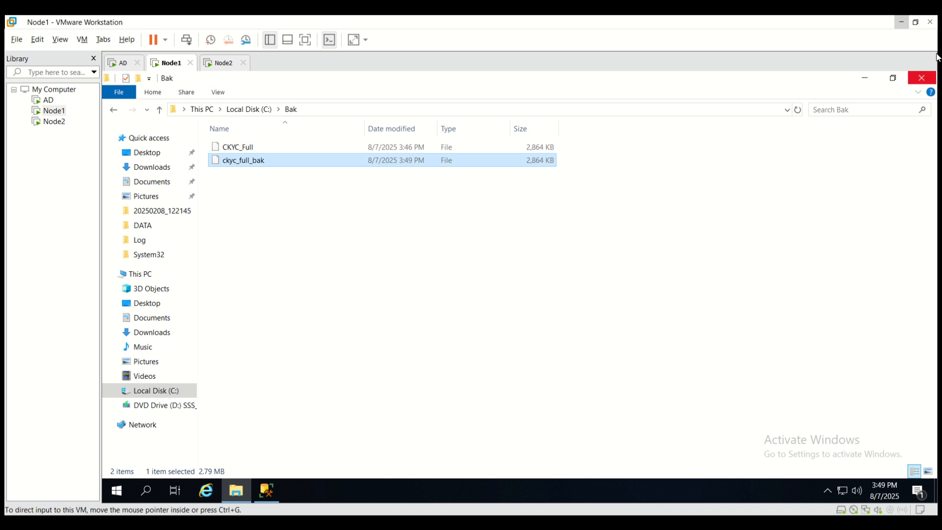
pyautogui.click(927, 78)
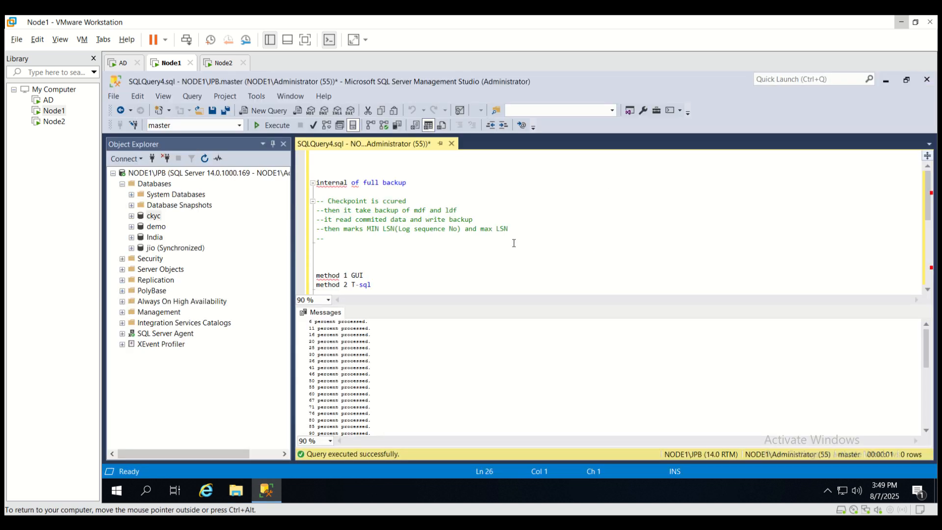
# Below the method notes, add the heading "types of backups", a blank line and the entry "1 full".
pyautogui.doubleClick(484, 262)
pyautogui.scroll(-1, 366, 247)
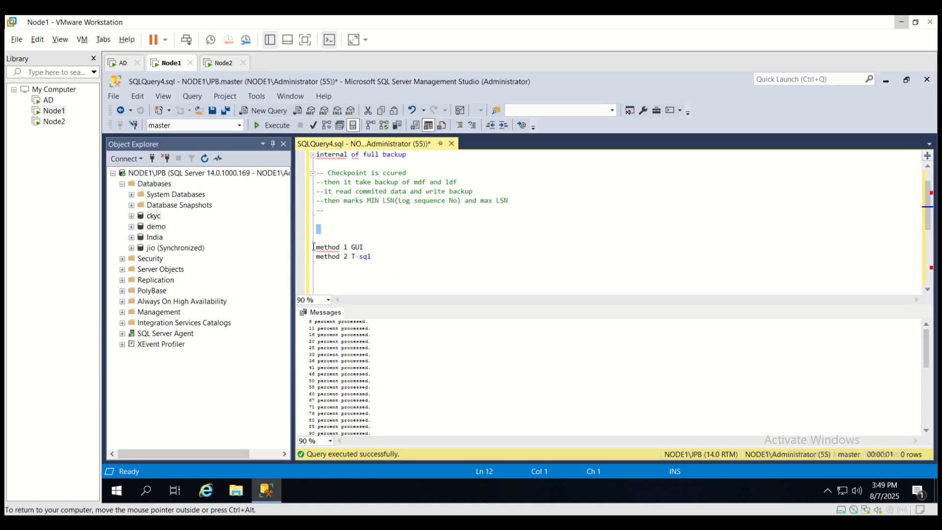
pyautogui.click(346, 231)
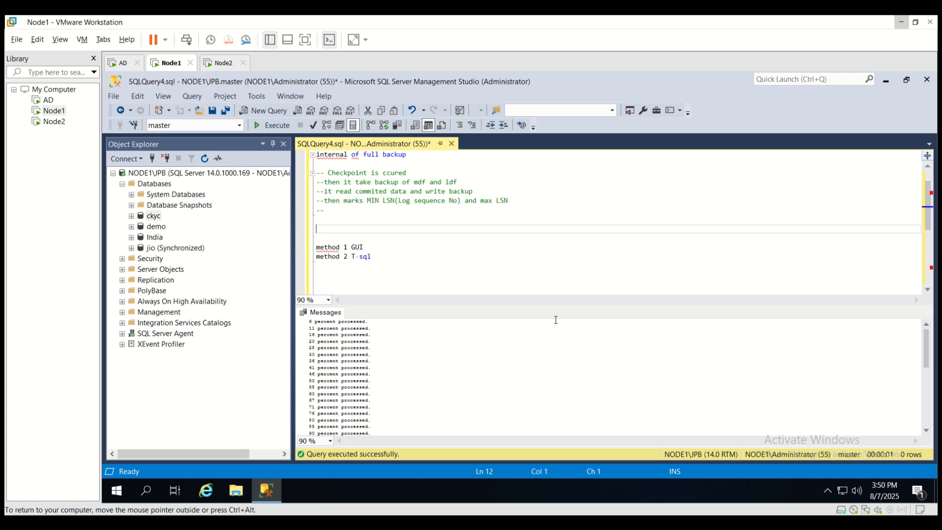
pyautogui.press('Down')
pyautogui.press('Down')
pyautogui.press('Down')
pyautogui.press('Down')
pyautogui.press('Down')
pyautogui.press('Down')
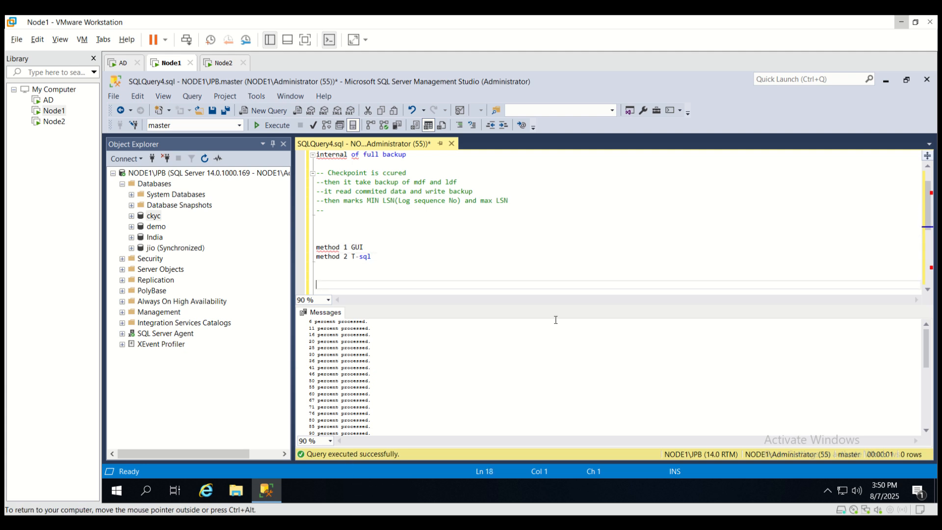
pyautogui.write('types of backups')
pyautogui.press('Return')
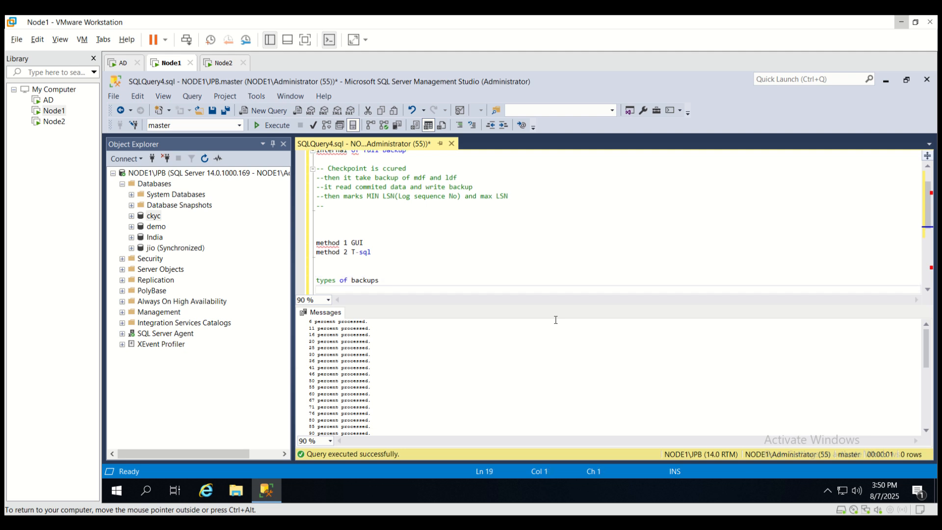
pyautogui.press('Return')
pyautogui.write('1 full')
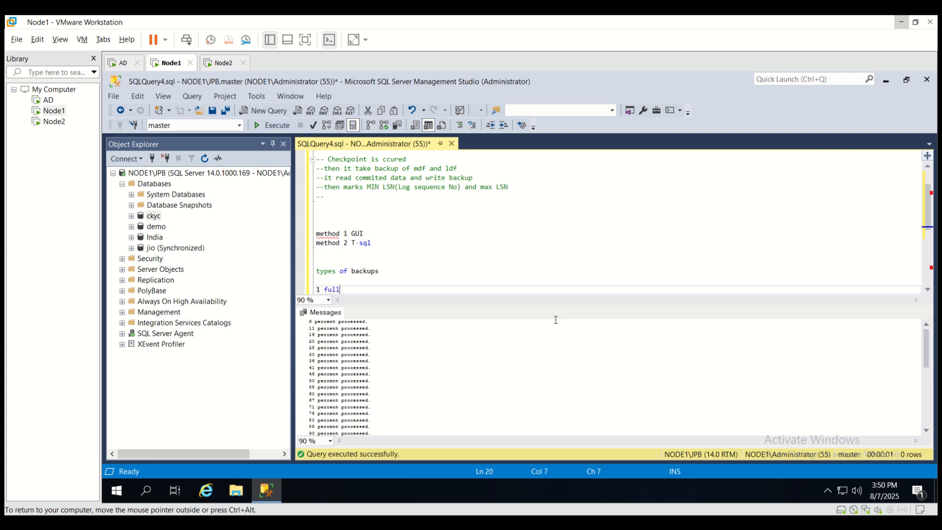
pyautogui.press('Return')
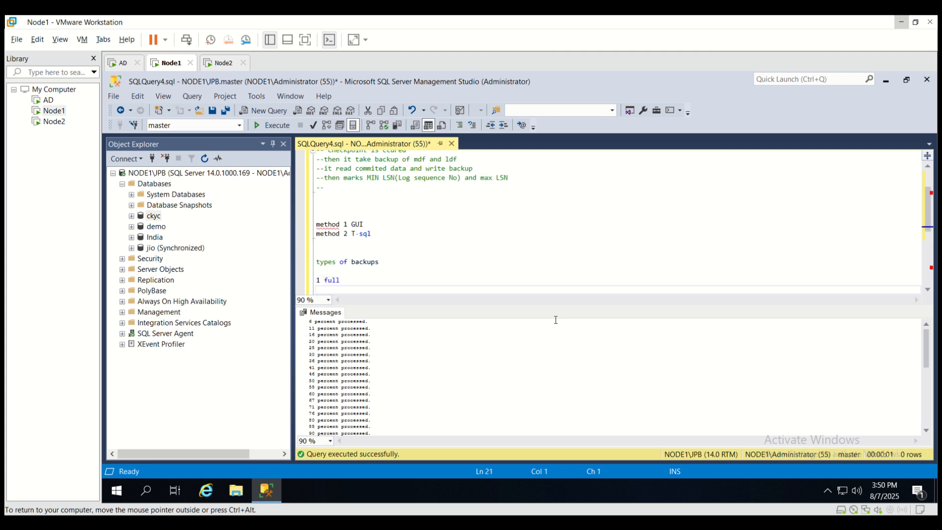
pyautogui.write('2 diddrential')
pyautogui.press('BackSpace')
pyautogui.press('BackSpace')
pyautogui.press('BackSpace')
pyautogui.press('BackSpace')
pyautogui.press('BackSpace')
pyautogui.press('BackSpace')
pyautogui.press('BackSpace')
pyautogui.press('BackSpace')
pyautogui.press('BackSpace')
pyautogui.press('BackSpace')
pyautogui.press('BackSpace')
pyautogui.press('BackSpace')
pyautogui.press('BackSpace')
pyautogui.press('BackSpace')
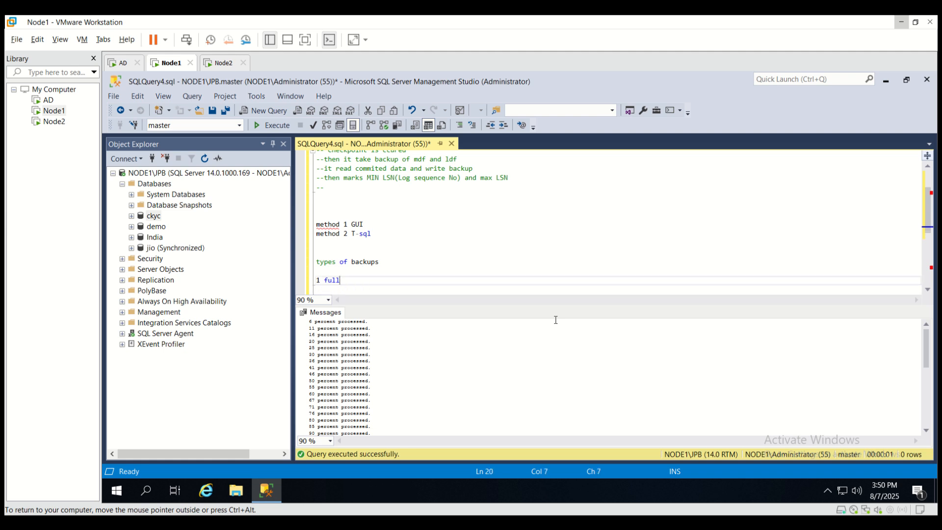
# Add the entries "2 differential" and "3 transactional" on separate lines below "1 full".
pyautogui.press('Return')
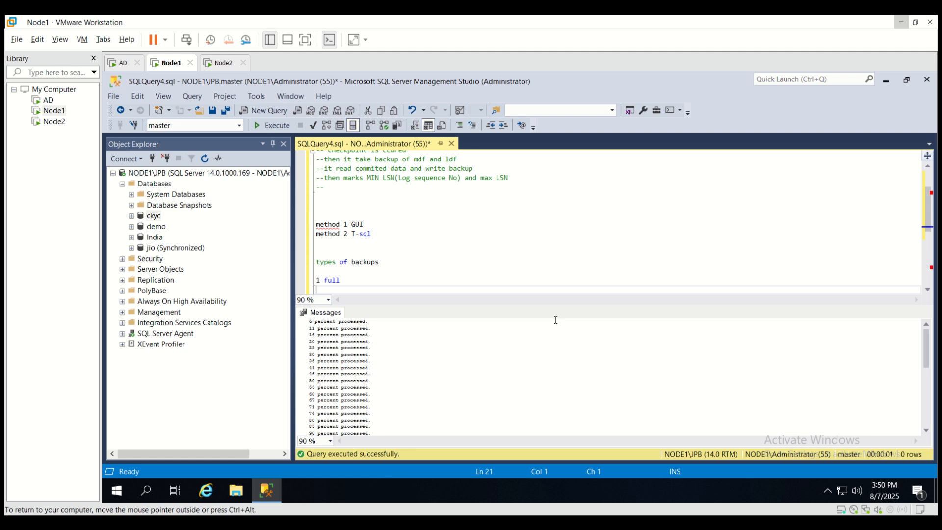
pyautogui.write('2 differential')
pyautogui.press('Return')
pyautogui.write('3')
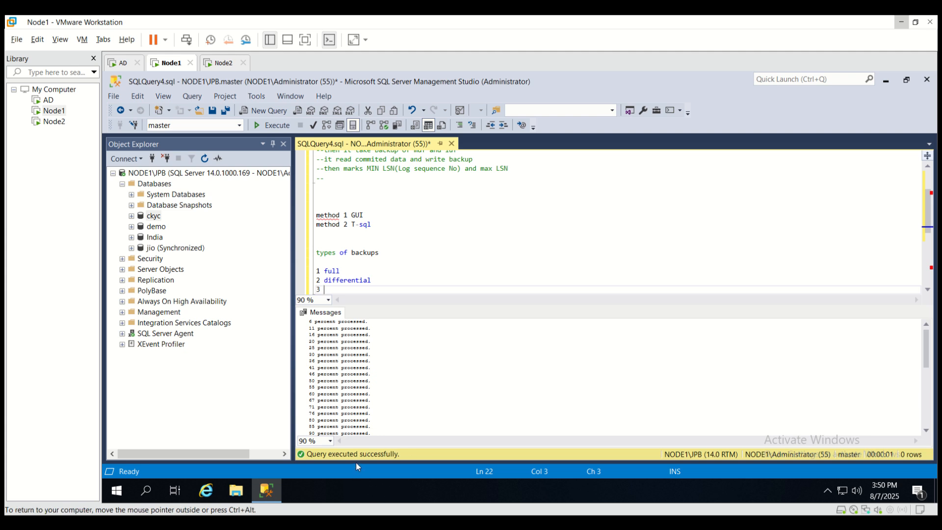
pyautogui.write('tran')
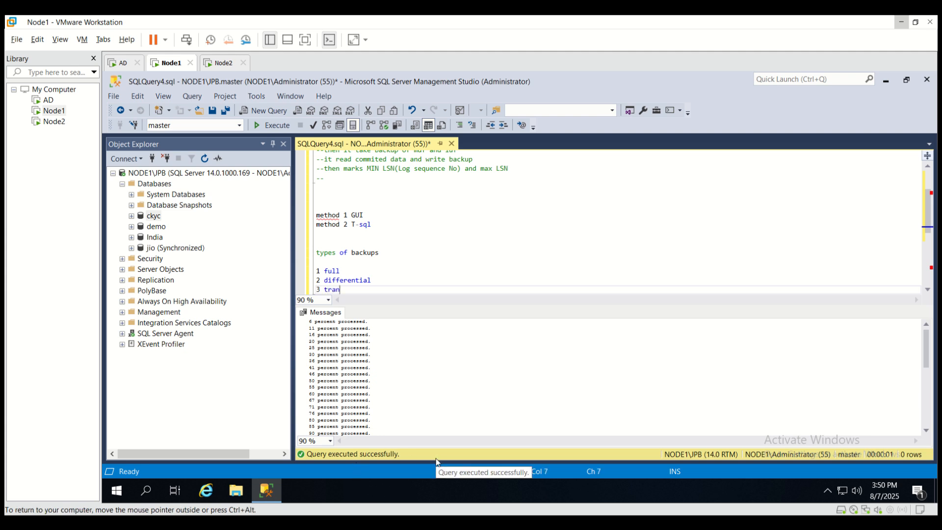
pyautogui.write('sactional')
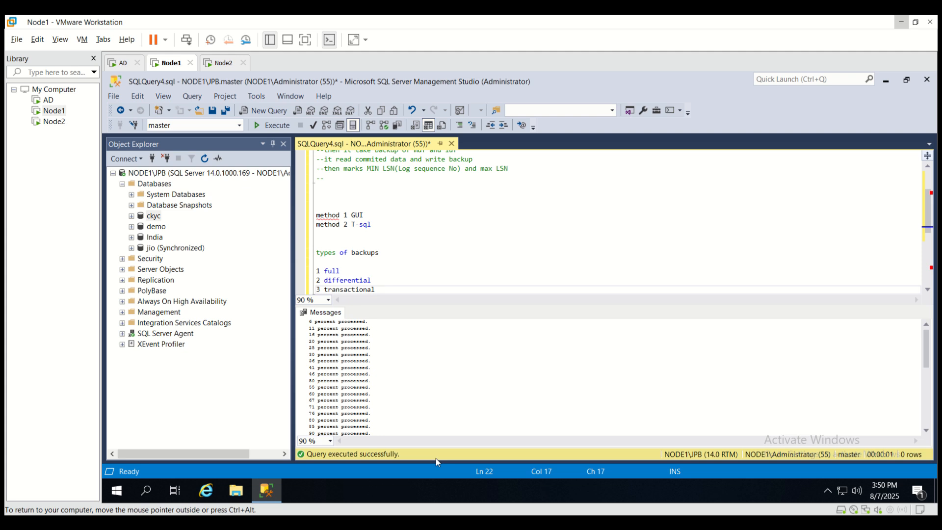
# Reword the third entry of the backup types list to "transaction log backup".
pyautogui.press('BackSpace')
pyautogui.press('BackSpace')
pyautogui.press('BackSpace')
pyautogui.press('BackSpace')
pyautogui.press('BackSpace')
pyautogui.press('BackSpace')
pyautogui.press('BackSpace')
pyautogui.write('c')
pyautogui.write('tion log backup')
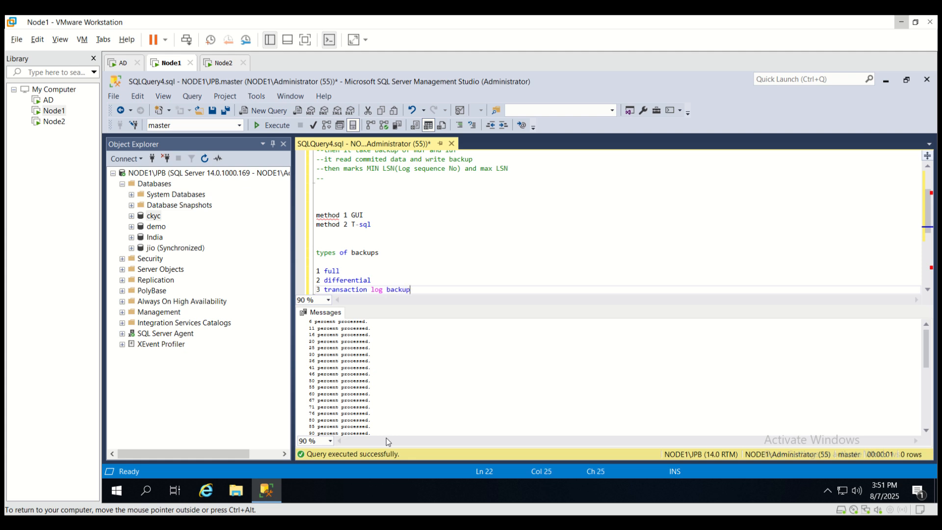